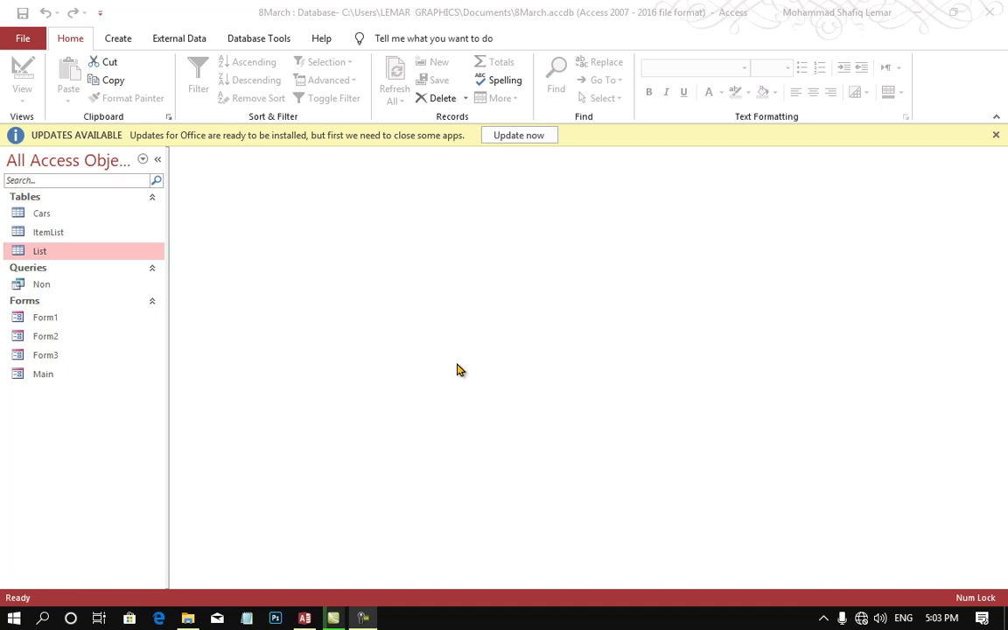
# Open Form1 and maximize its window to show the Employees record full screen.
pyautogui.rightClick(43, 317)
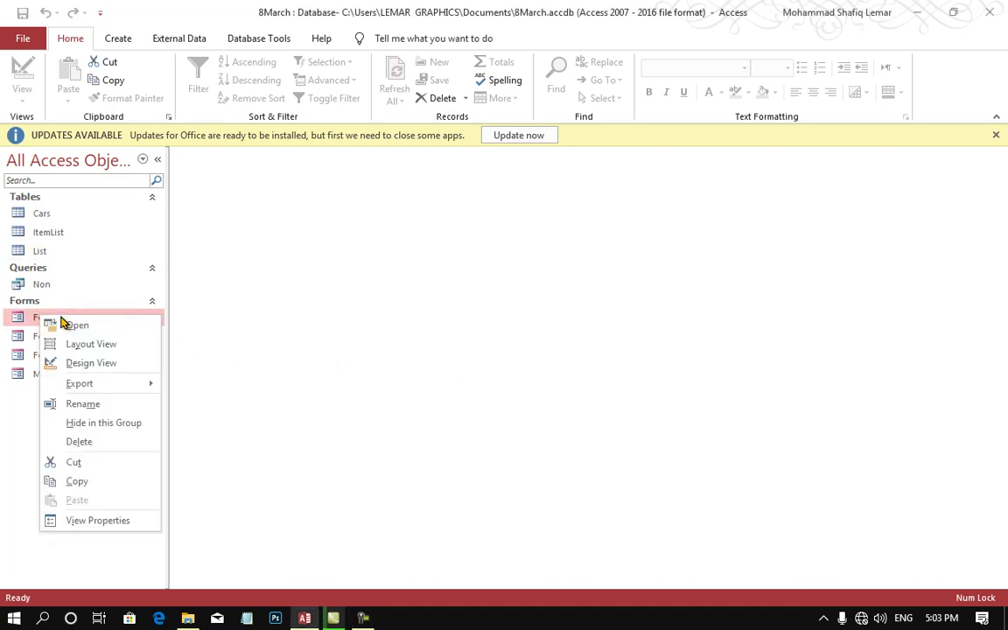
pyautogui.click(61, 324)
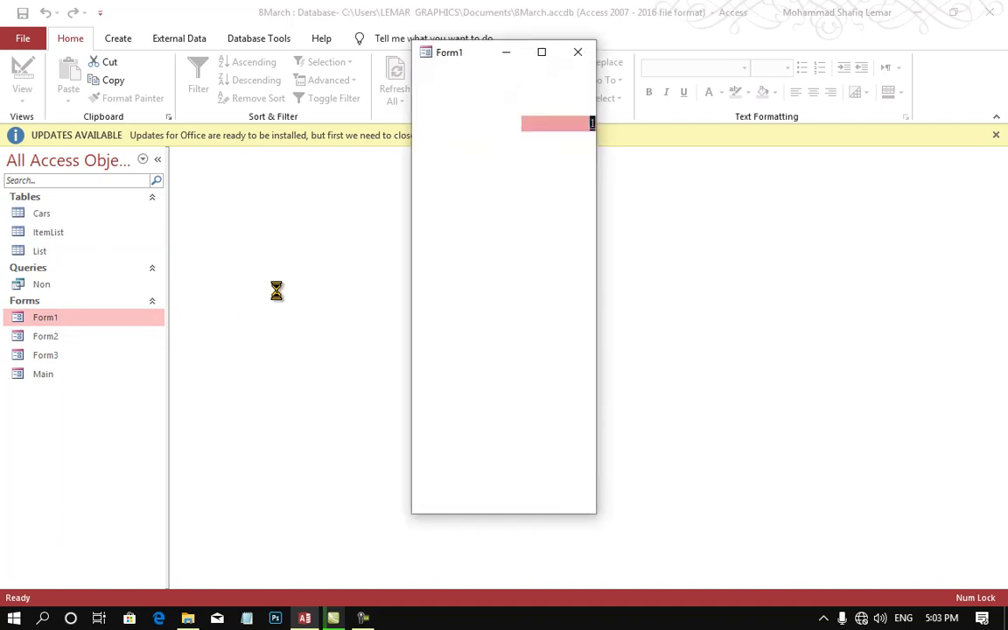
pyautogui.click(544, 54)
pyautogui.moveTo(516, 7); pyautogui.dragTo(516, 146)
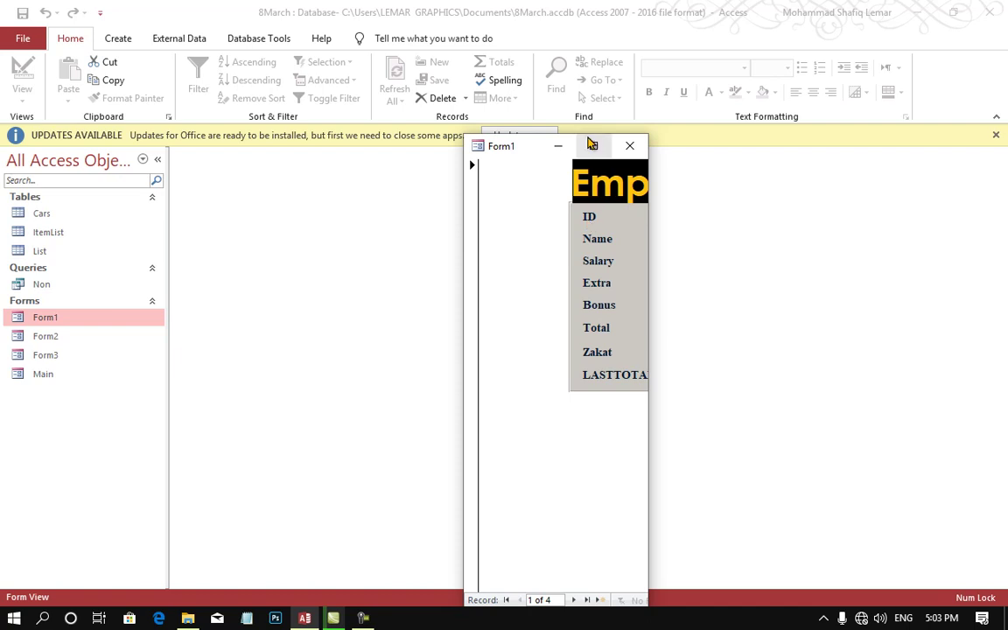
pyautogui.click(592, 146)
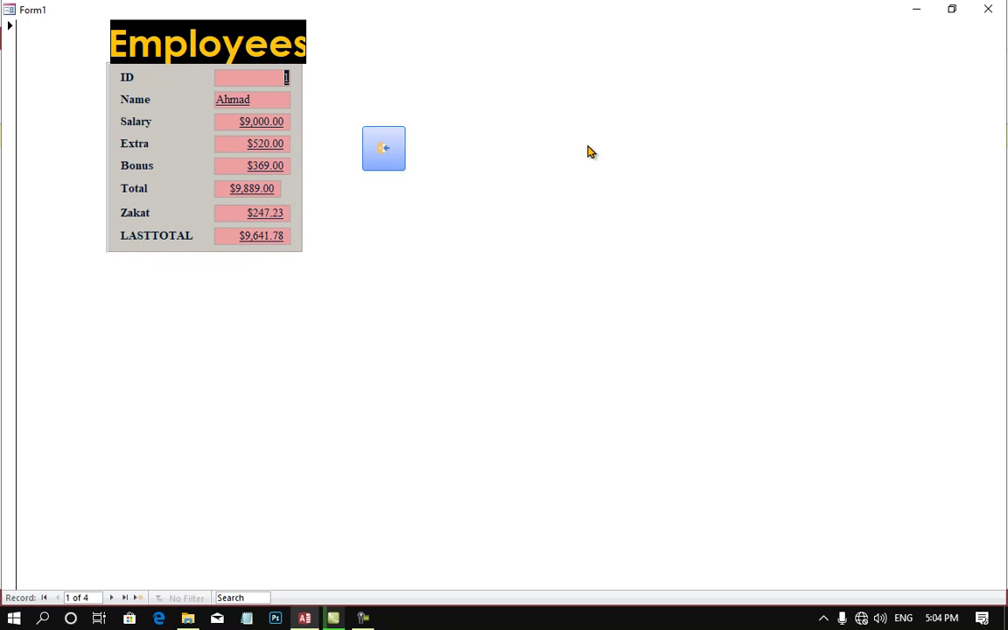
# Switch Form1 to Design View and set its Pop Up property to No.
pyautogui.rightClick(579, 106)
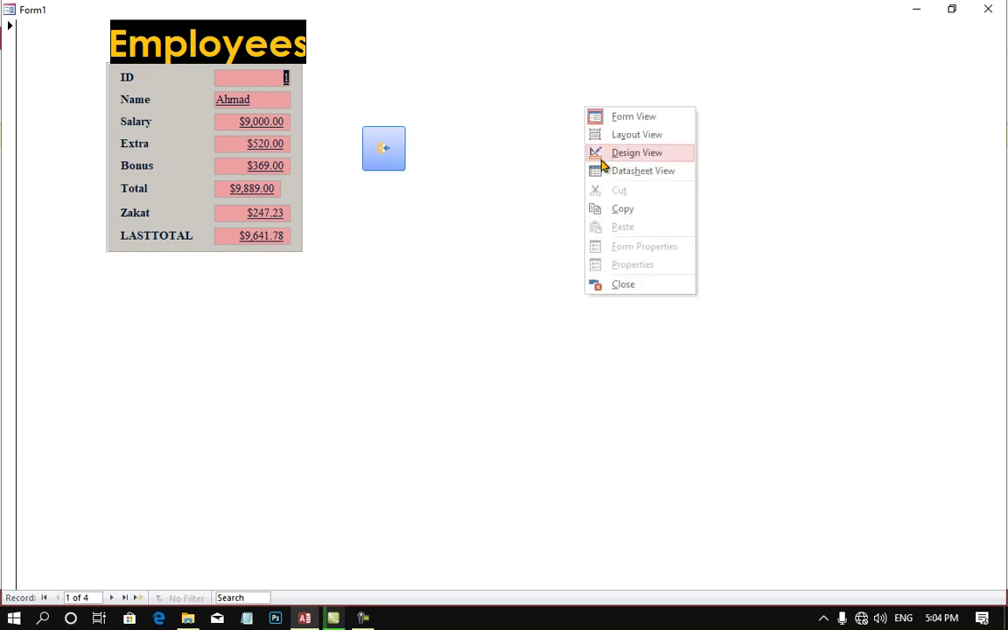
pyautogui.click(600, 154)
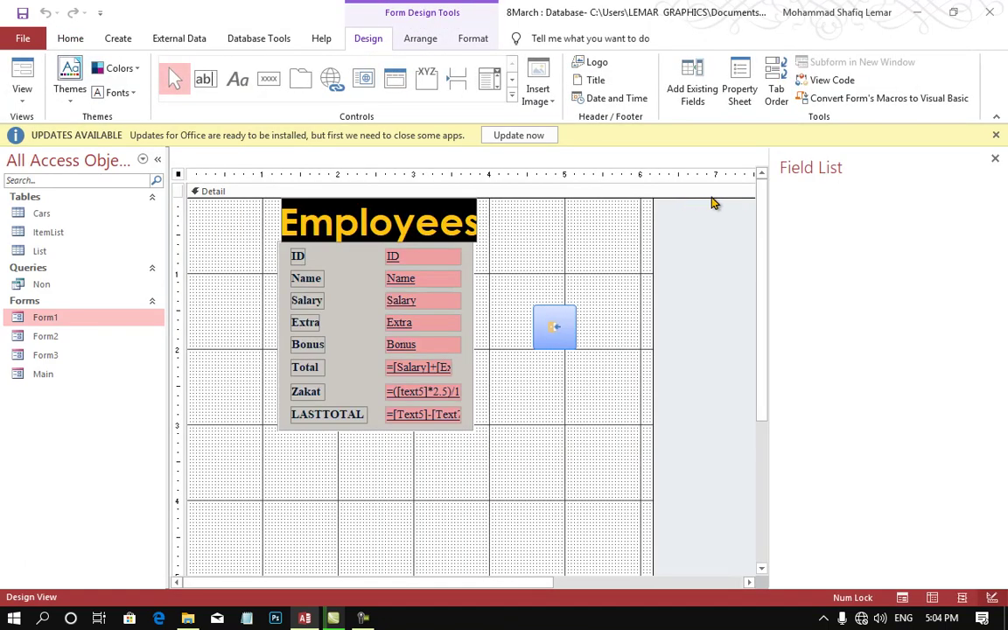
pyautogui.click(691, 87)
pyautogui.click(739, 88)
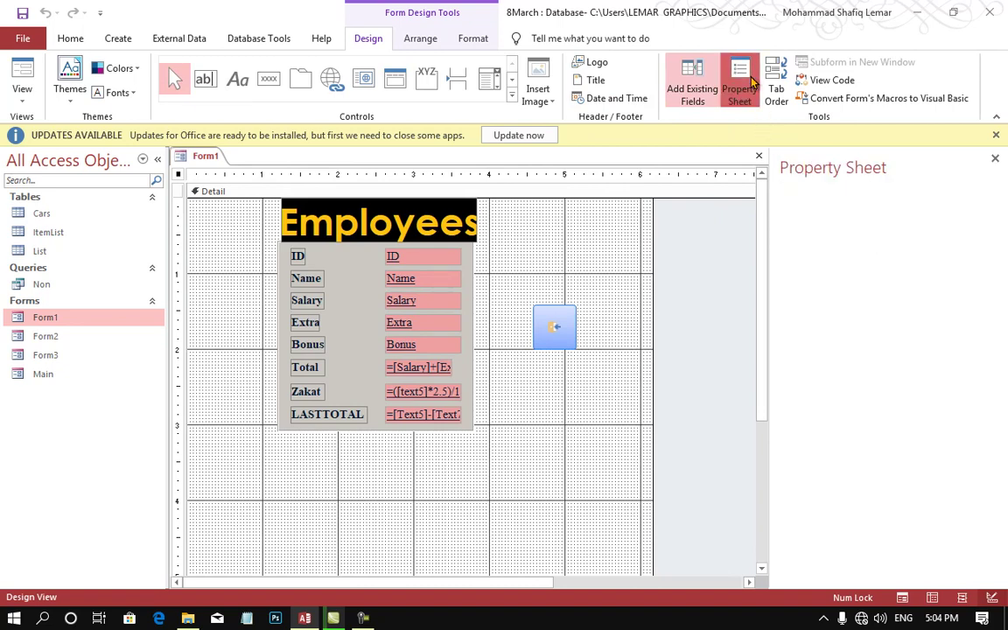
pyautogui.click(779, 266)
pyautogui.click(844, 278)
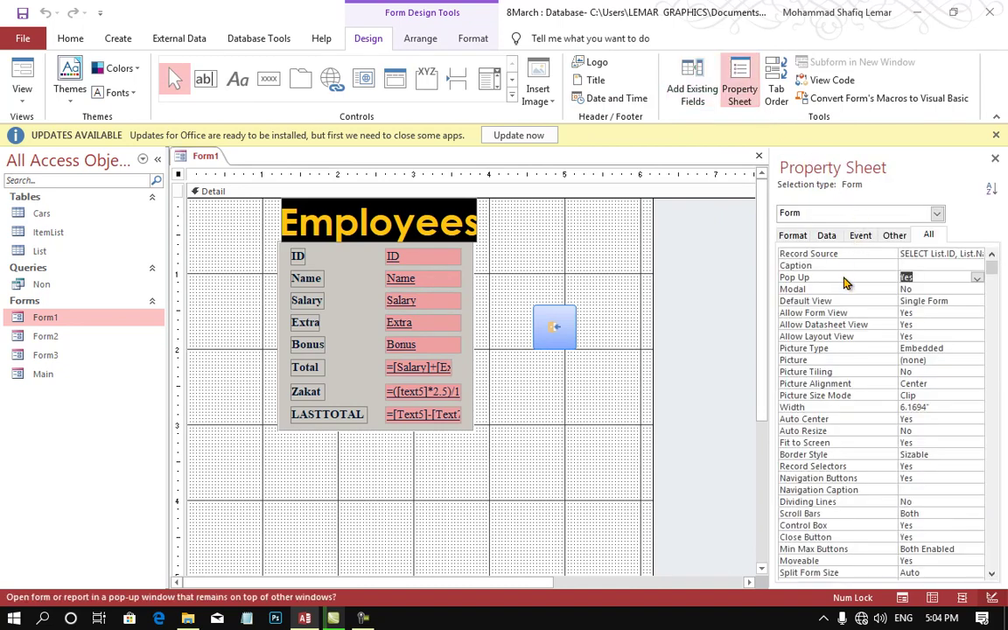
pyautogui.write('no')
pyautogui.press('Return')
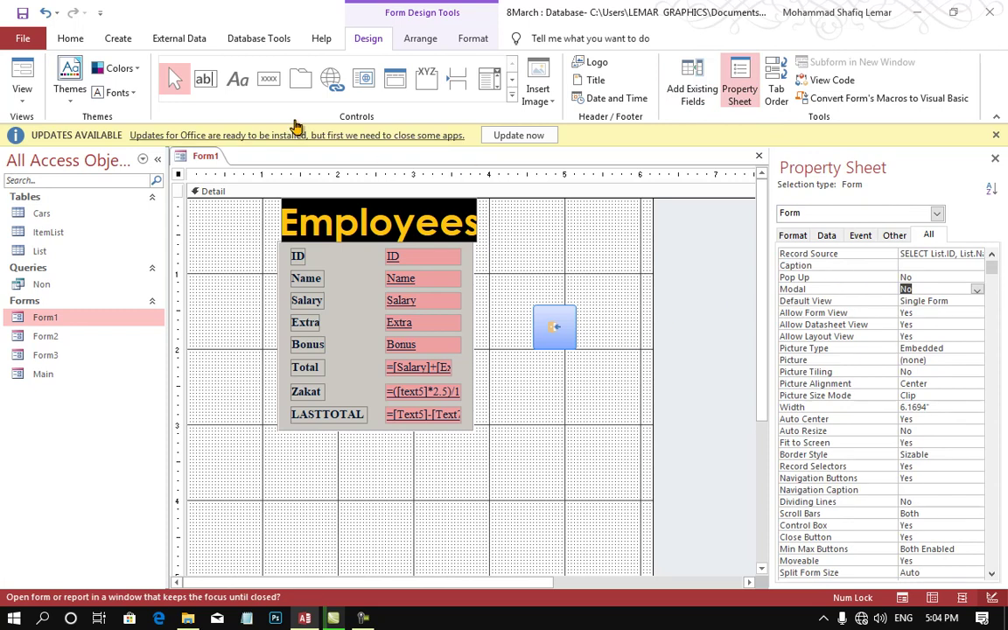
# Place a new command button below the employee fields, skip the wizard, and show its events.
pyautogui.click(249, 82)
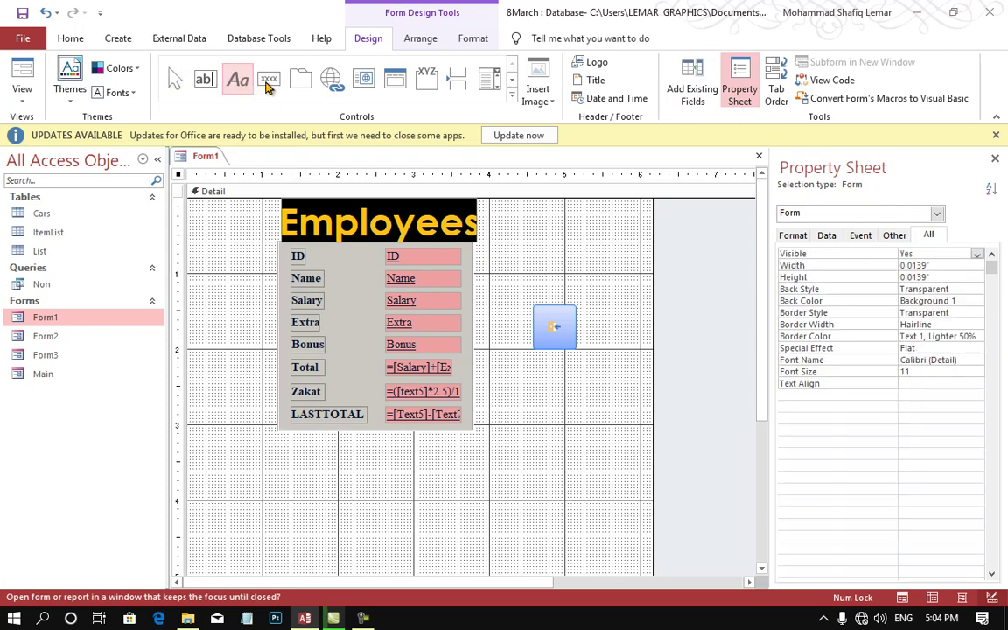
pyautogui.click(268, 82)
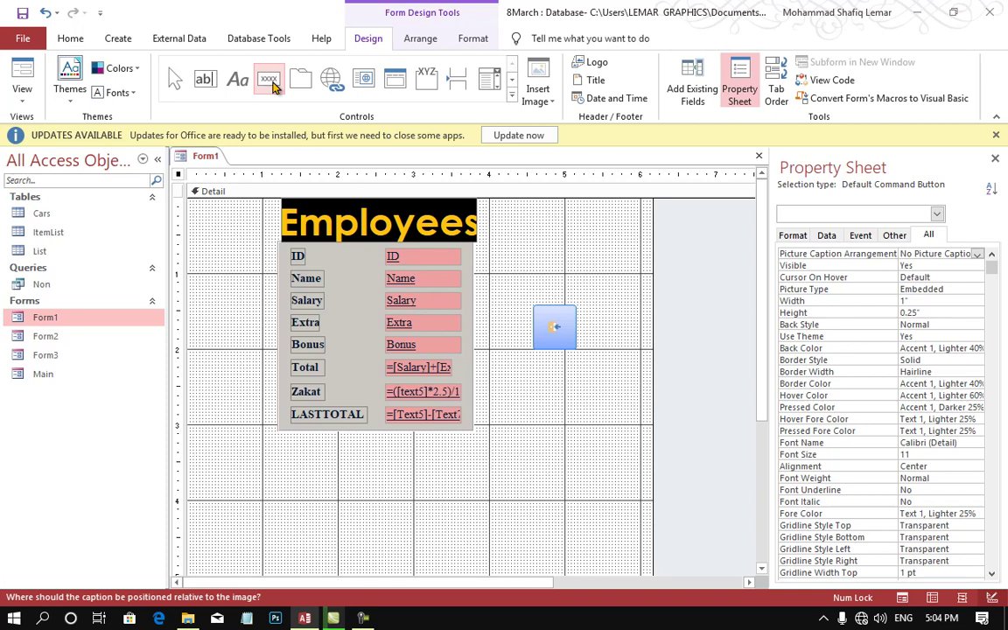
pyautogui.click(274, 85)
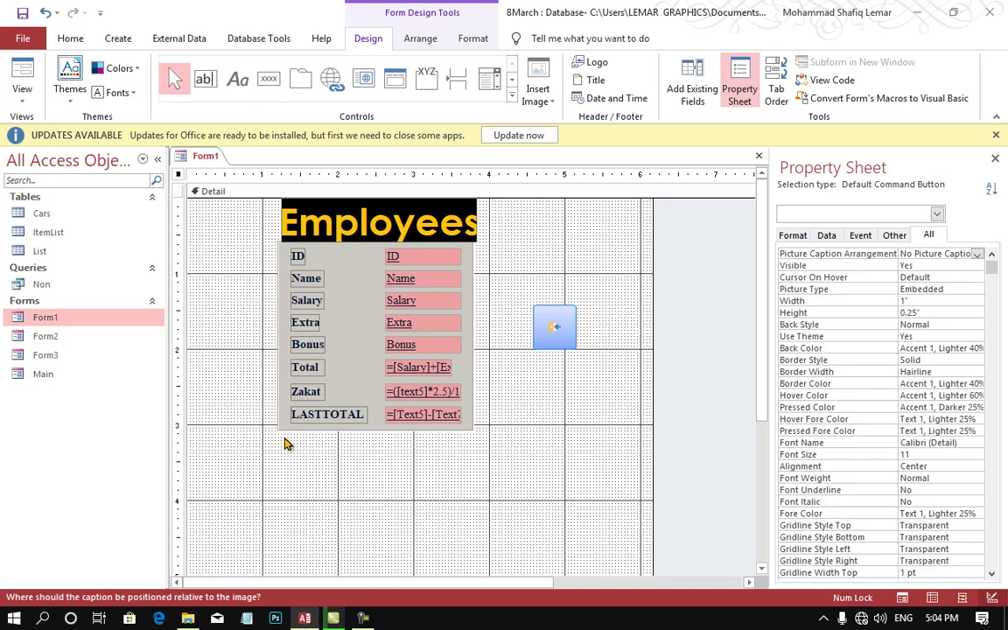
pyautogui.click(269, 82)
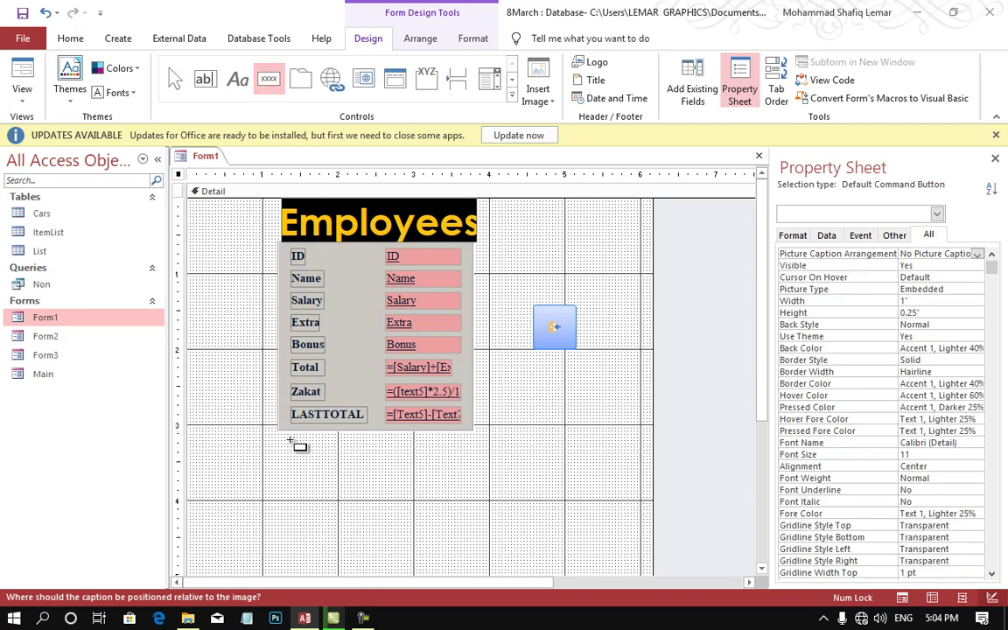
pyautogui.click(284, 439)
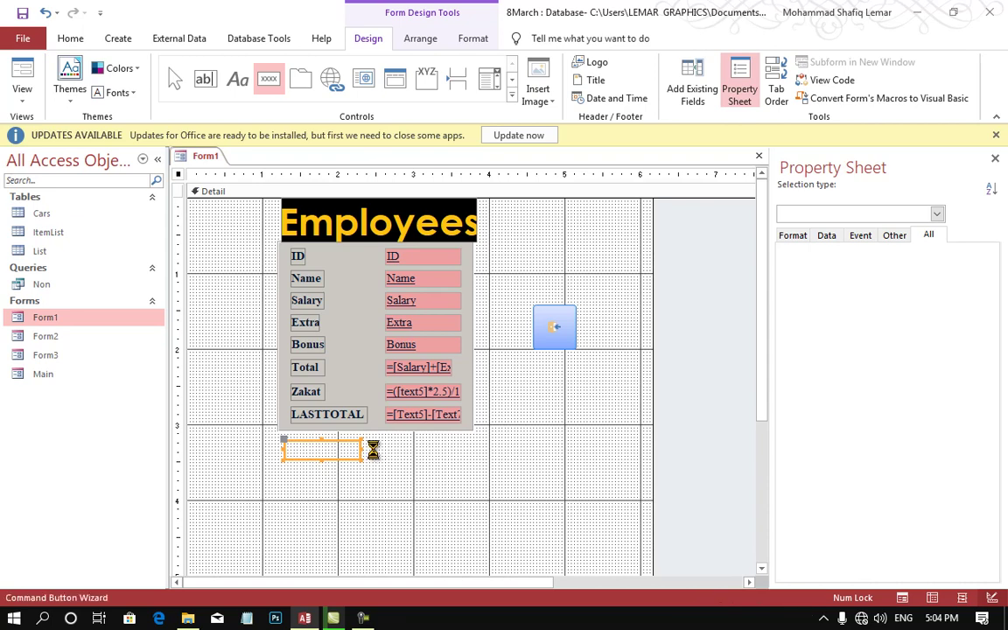
pyautogui.click(444, 345)
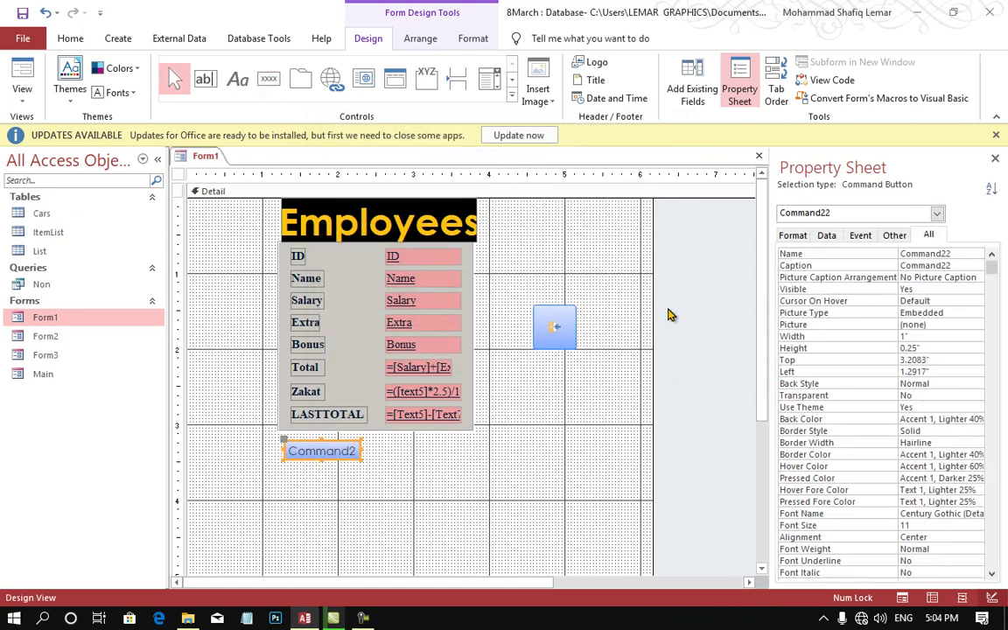
pyautogui.click(859, 234)
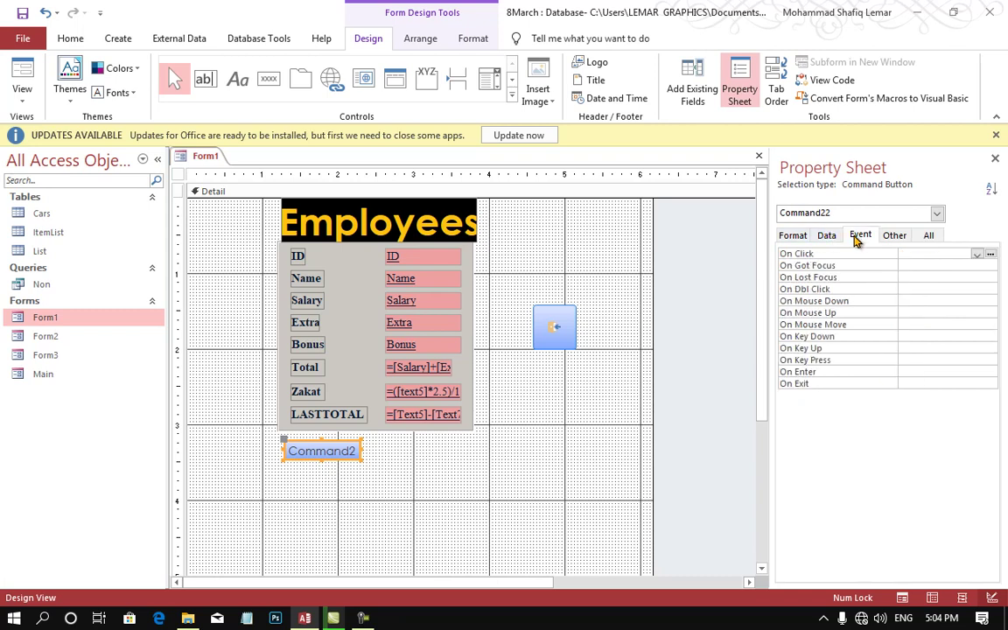
# Open the Choose Builder dialog for Command22's On Dbl Click event.
pyautogui.click(832, 263)
pyautogui.click(832, 254)
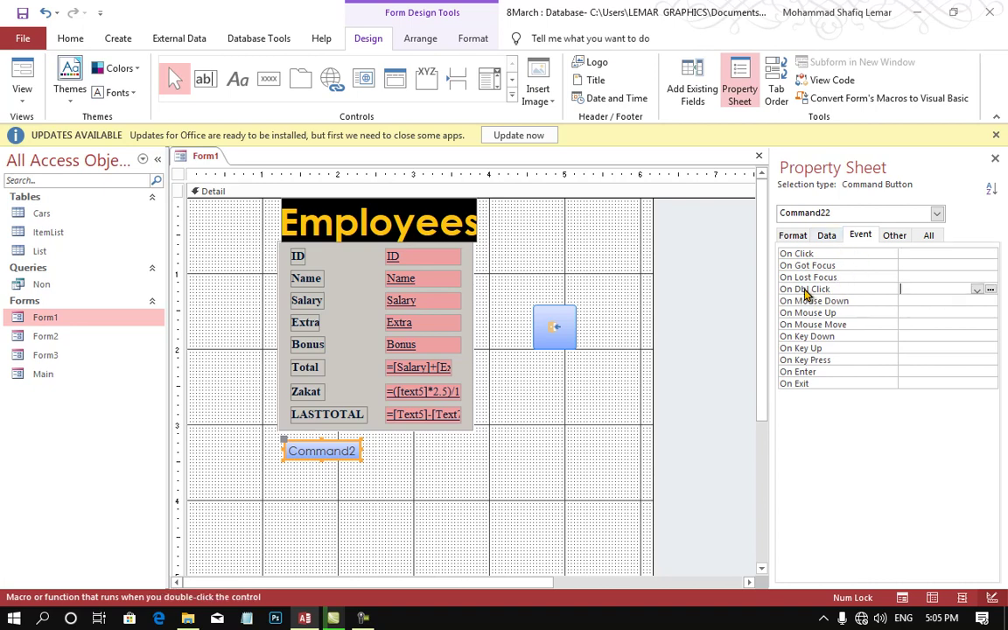
pyautogui.click(990, 288)
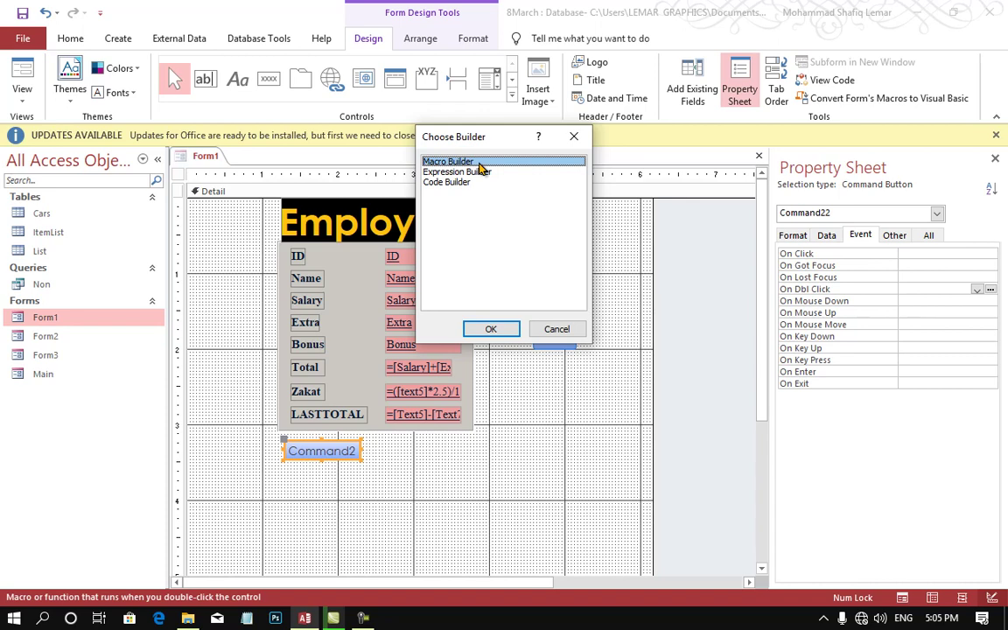
# Use Code Builder to type msgbox "YouhaveClickLdbled" inside the Command22_DblClick procedure.
pyautogui.doubleClick(480, 181)
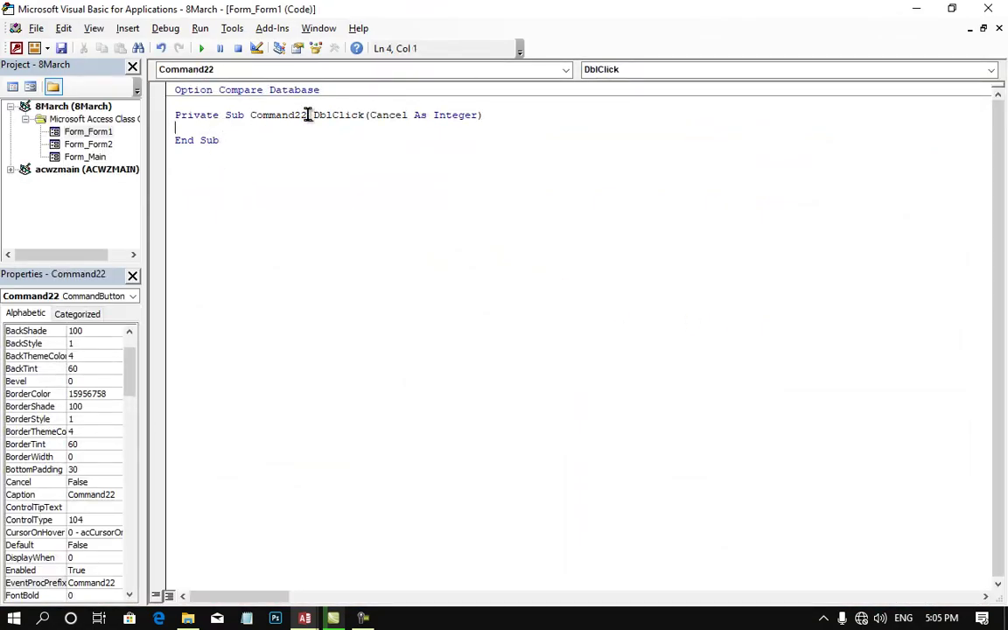
pyautogui.moveTo(306, 116); pyautogui.dragTo(251, 114)
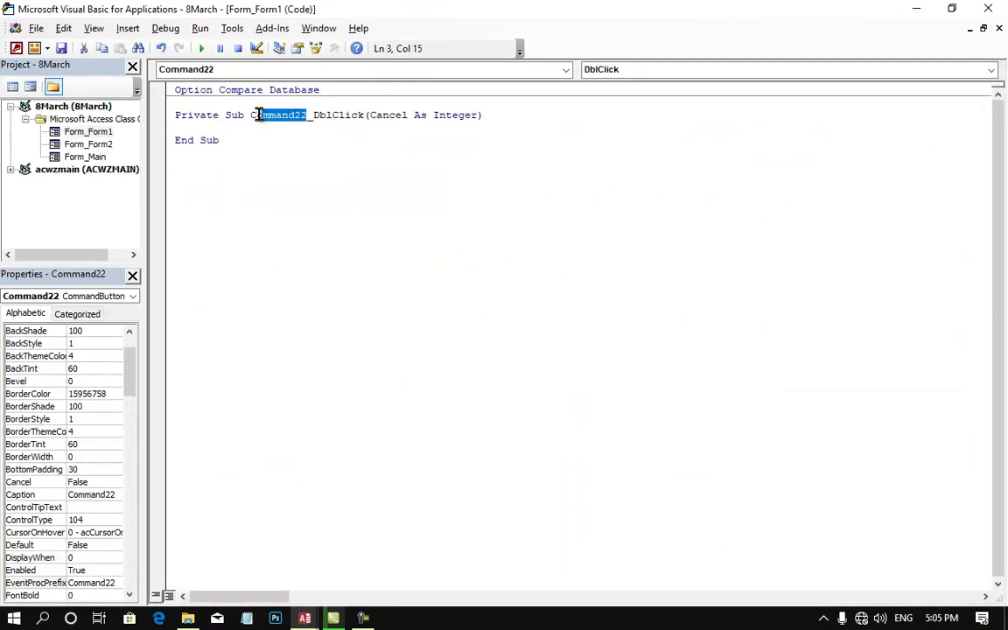
pyautogui.doubleClick(340, 117)
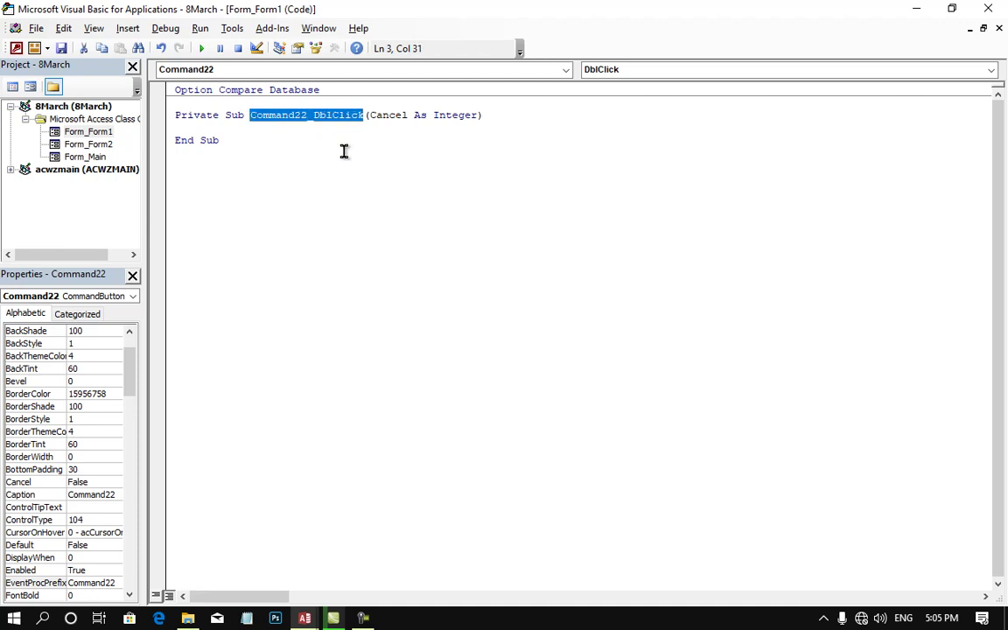
pyautogui.click(294, 127)
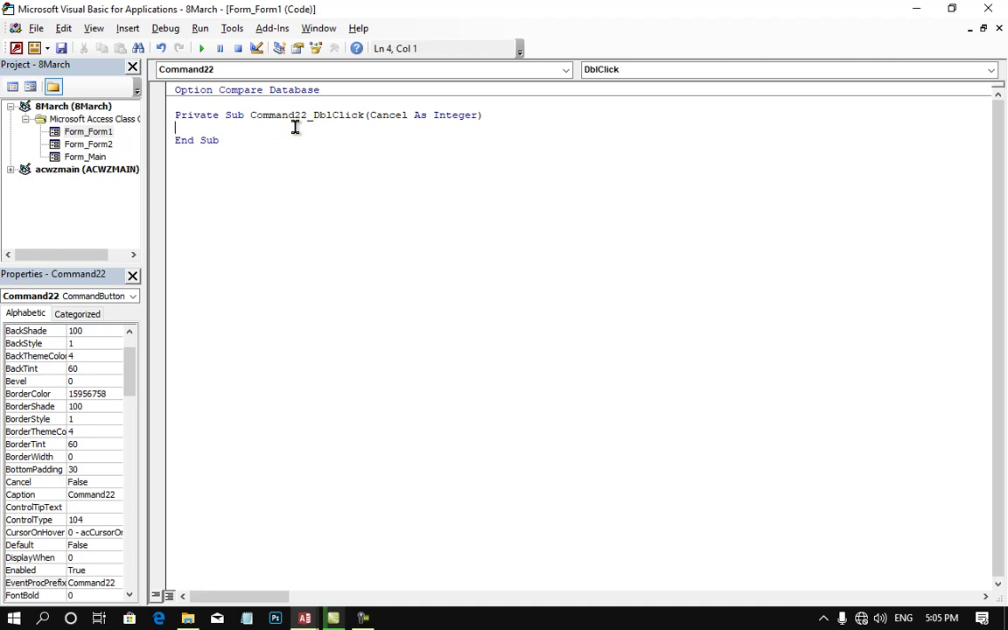
pyautogui.write('msgb')
pyautogui.write('ox')
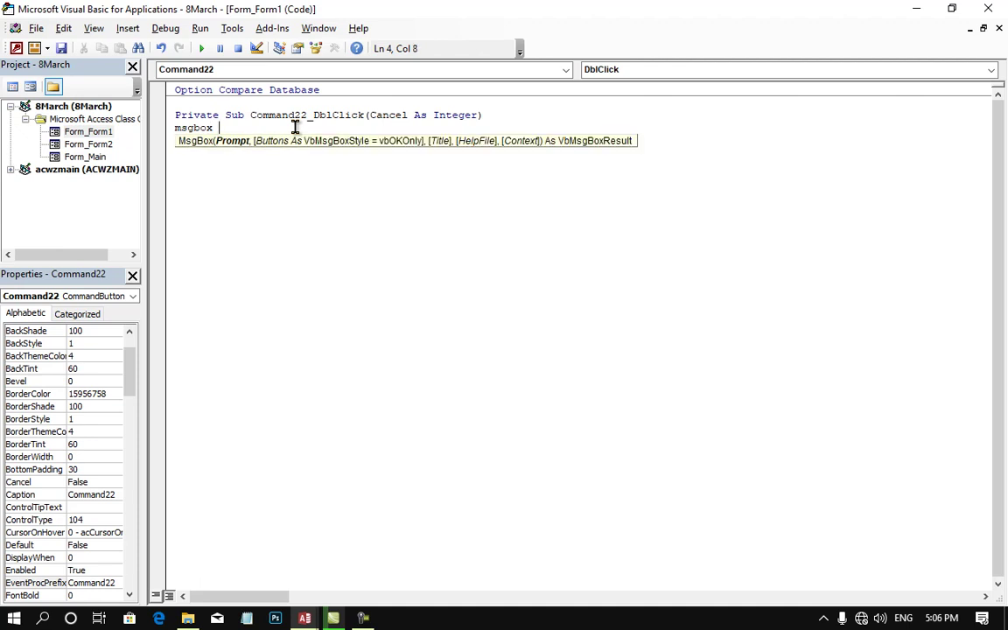
pyautogui.write('"')
pyautogui.write('Youhave')
pyautogui.write('Click')
pyautogui.write('Ldble')
pyautogui.write('d')
pyautogui.write('"')
# Run the form with F5, double-click the button to test its message, and dismiss it.
pyautogui.click(915, 9)
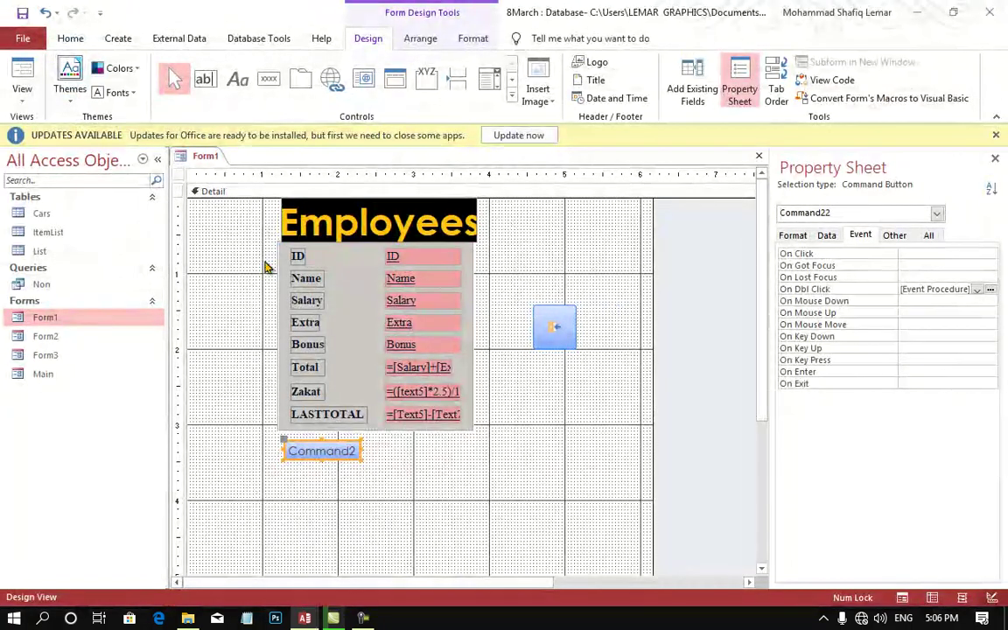
pyautogui.press('F5')
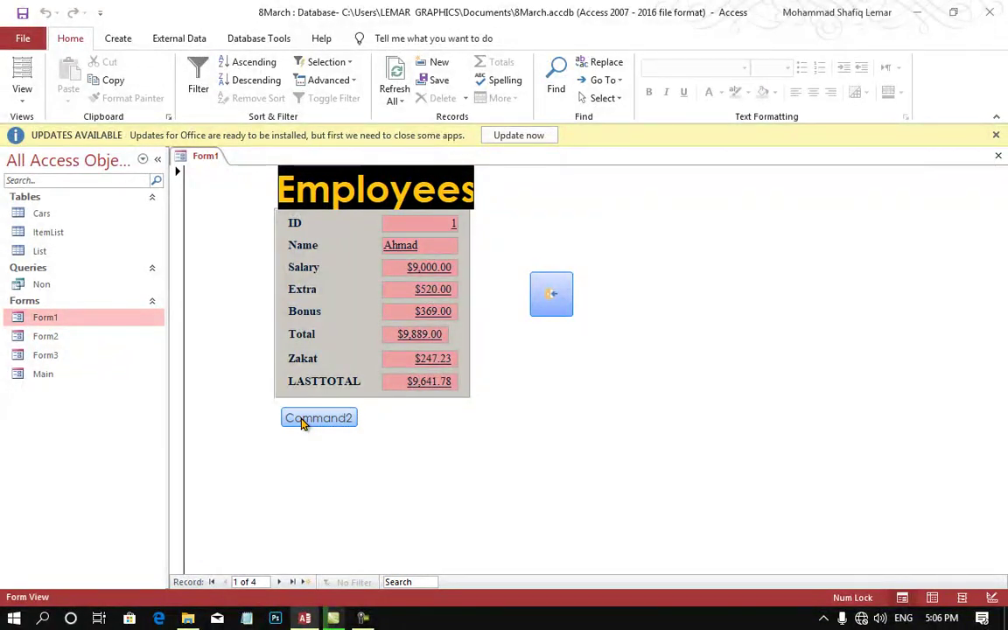
pyautogui.click(301, 422)
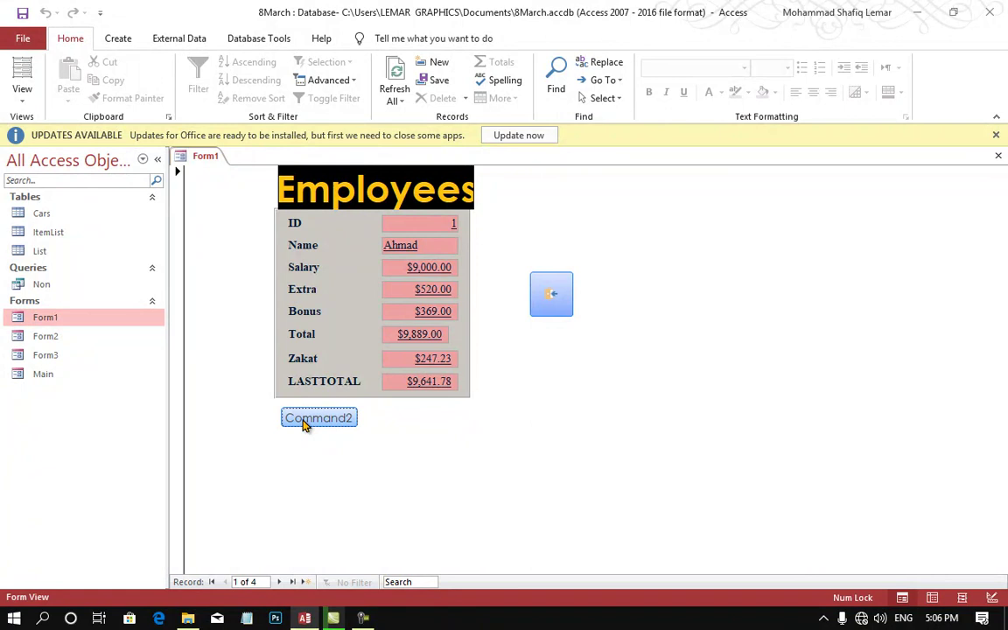
pyautogui.doubleClick(304, 418)
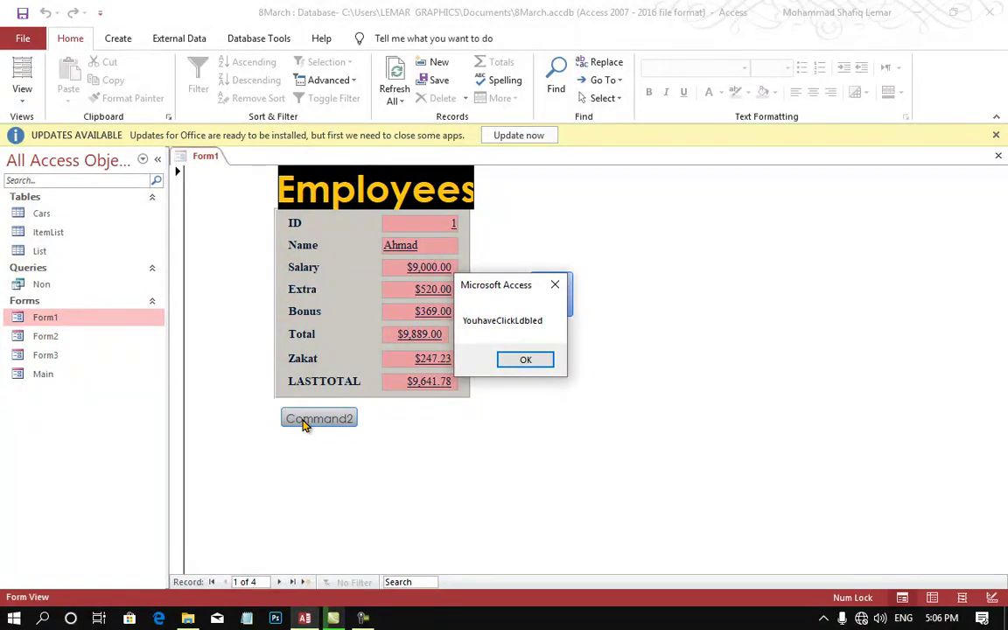
pyautogui.click(516, 360)
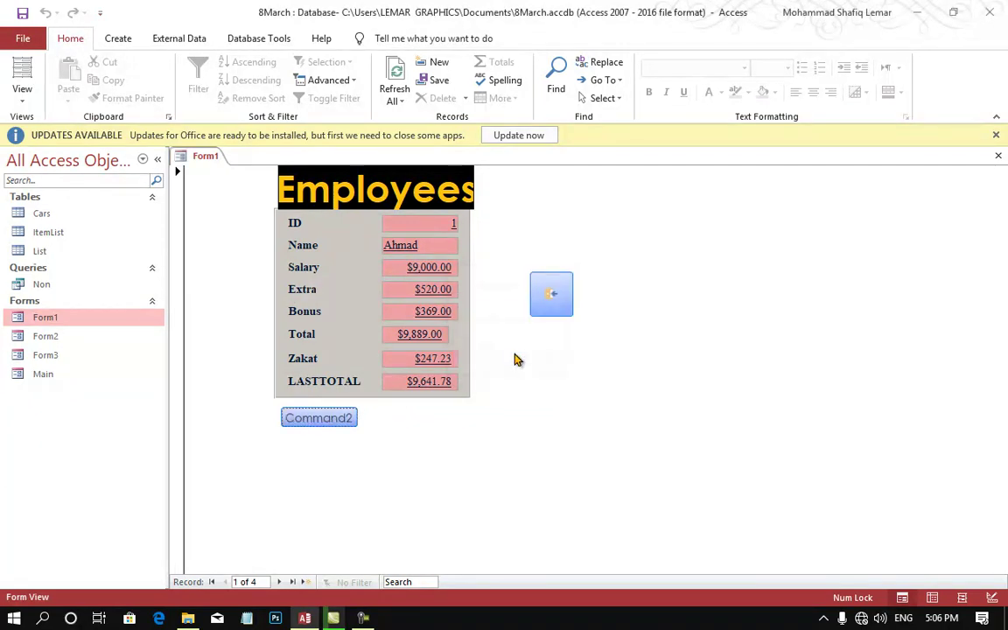
# Switch Form1 back to Design View from the shortcut menu.
pyautogui.rightClick(534, 316)
pyautogui.click(495, 354)
pyautogui.rightClick(494, 343)
pyautogui.click(503, 394)
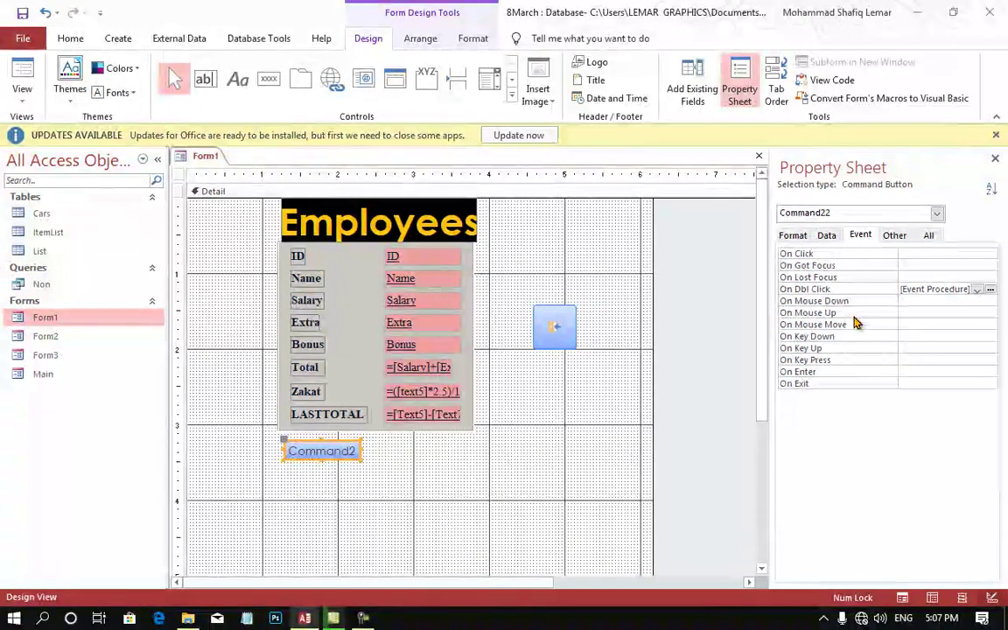
# Give Command22 an On Click procedure calling DoCmd.Beep, then show Form1 in Form View.
pyautogui.click(857, 266)
pyautogui.click(900, 253)
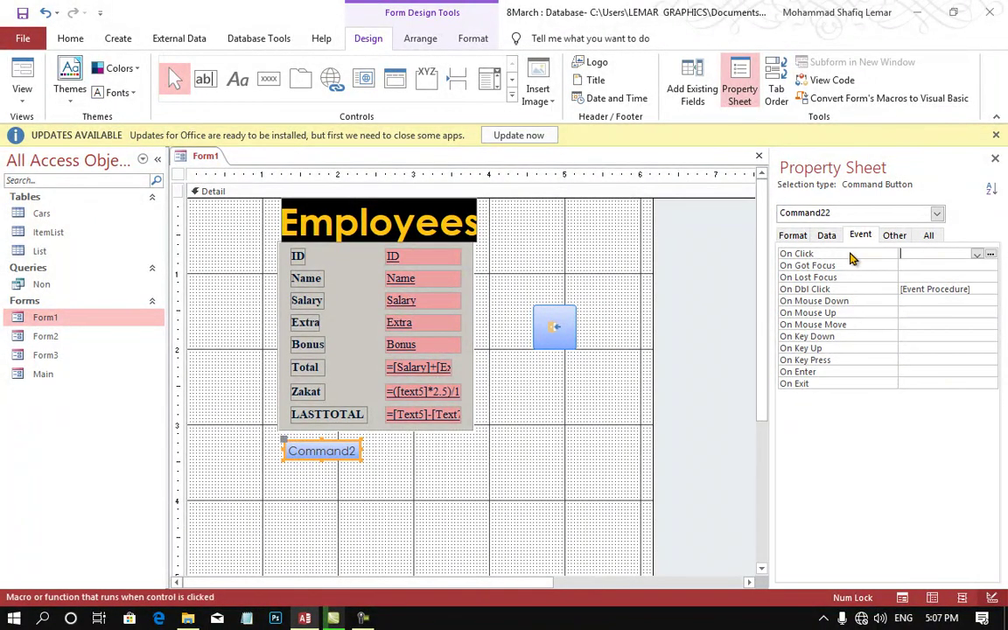
pyautogui.click(990, 253)
pyautogui.doubleClick(495, 183)
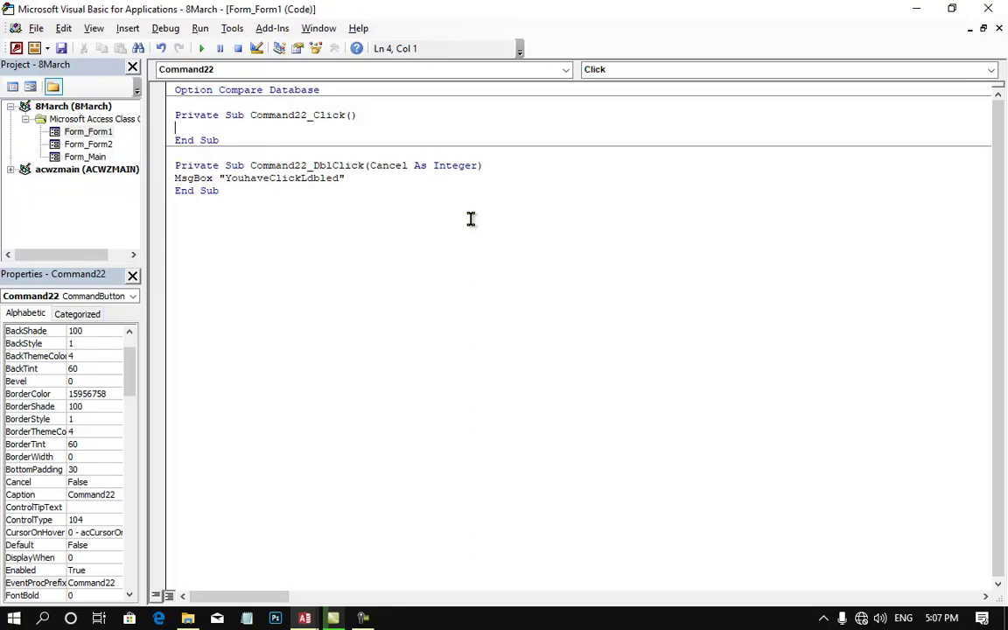
pyautogui.write('docm')
pyautogui.write('d.beep')
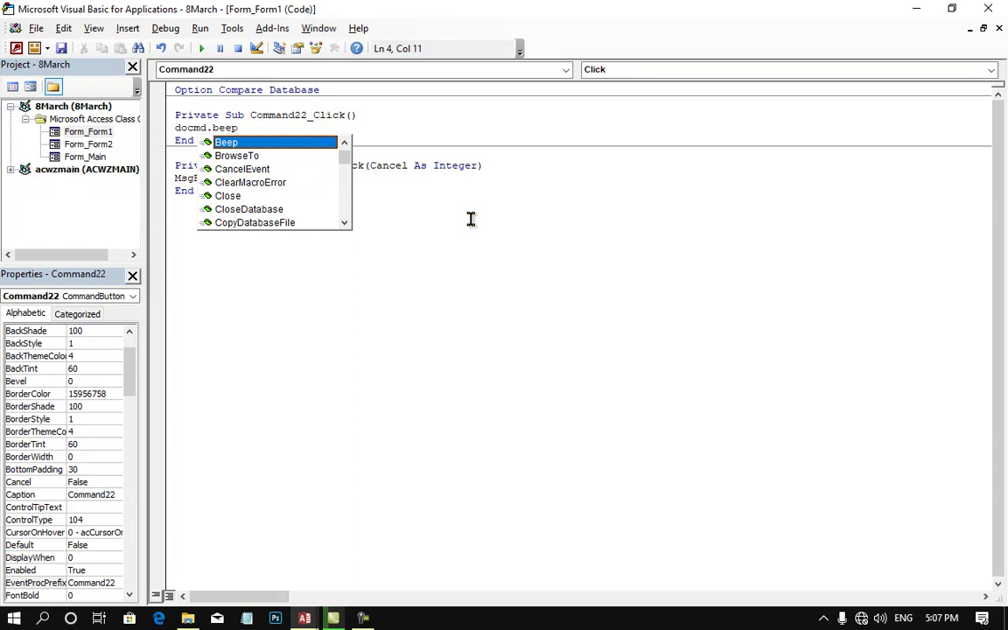
pyautogui.press('Tab')
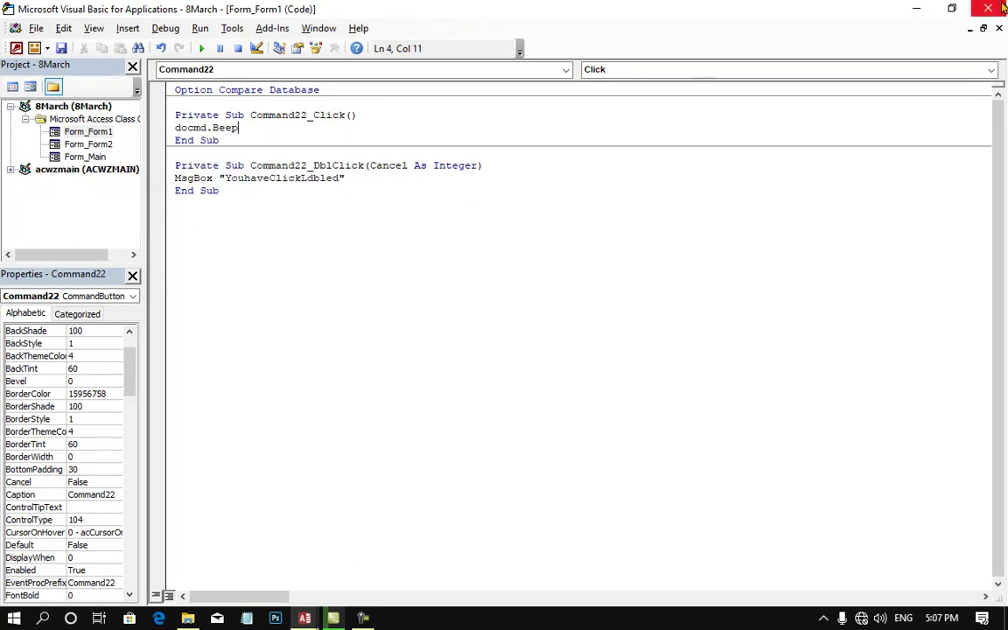
pyautogui.hotkey('alt', 'F11')
pyautogui.click(22, 83)
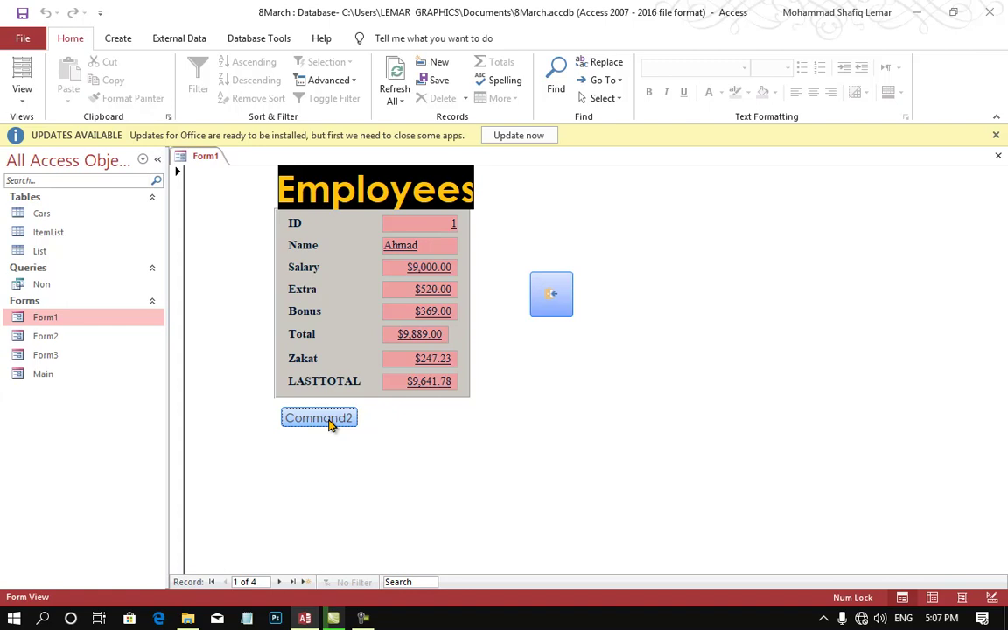
# Test Command2's double-click message, dismiss it, and switch Form1 back to Design View.
pyautogui.doubleClick(331, 424)
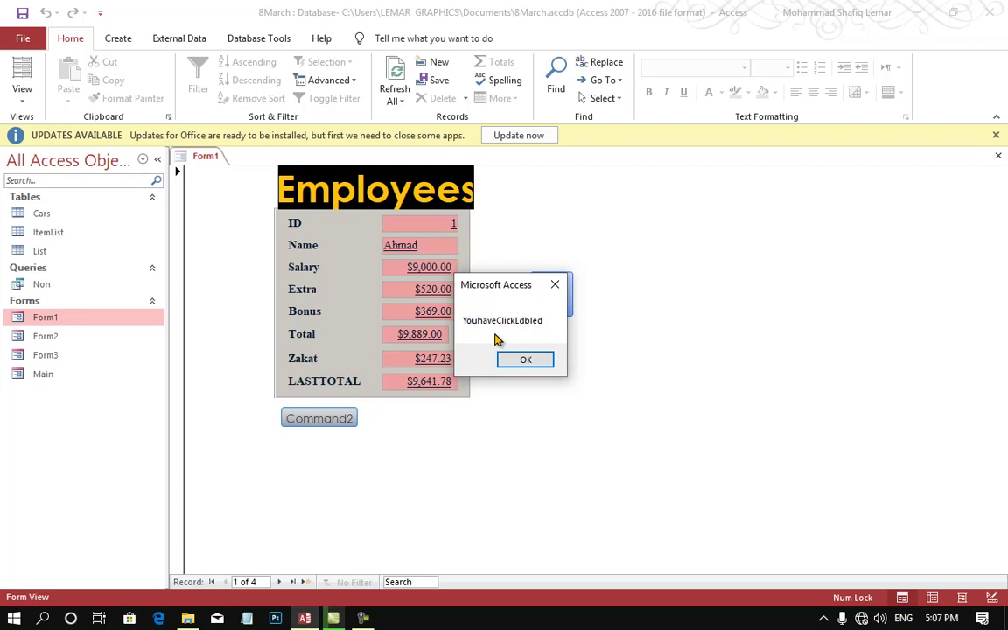
pyautogui.click(524, 360)
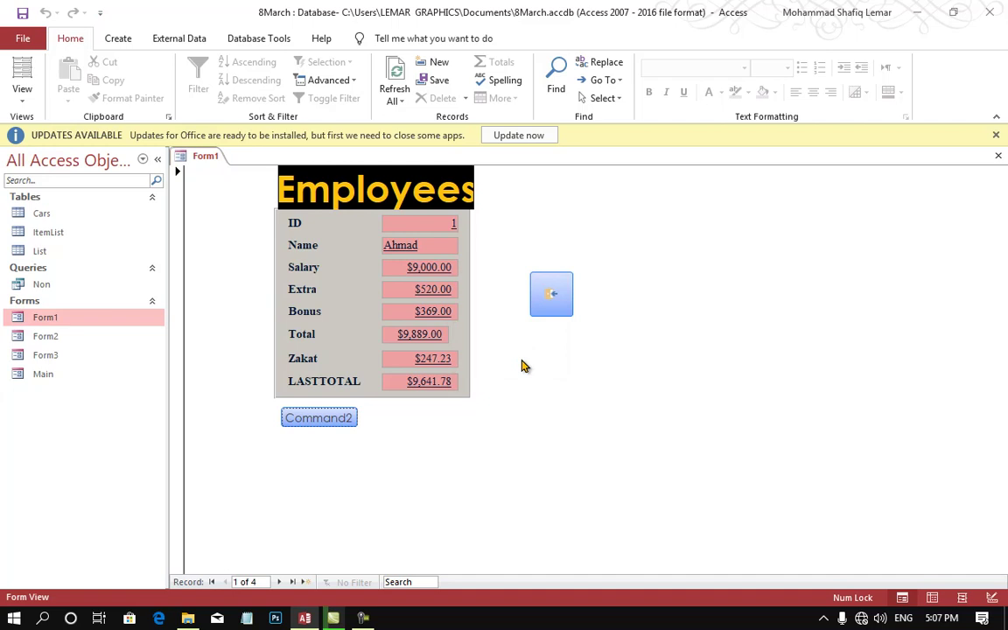
pyautogui.rightClick(520, 365)
pyautogui.click(549, 404)
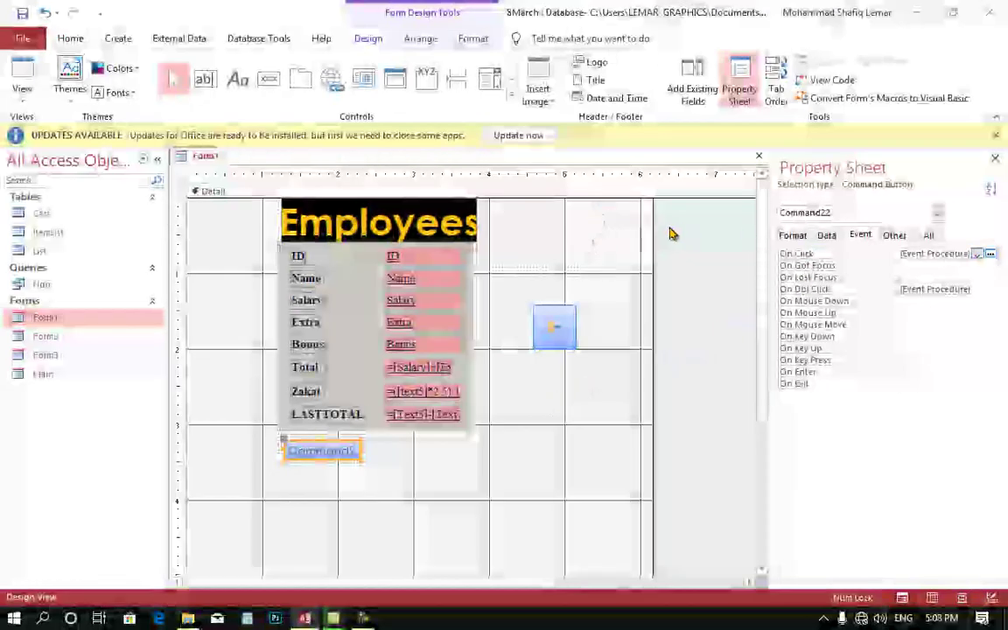
# Select the form's event properties and close Form1, answering the save prompt.
pyautogui.click(678, 223)
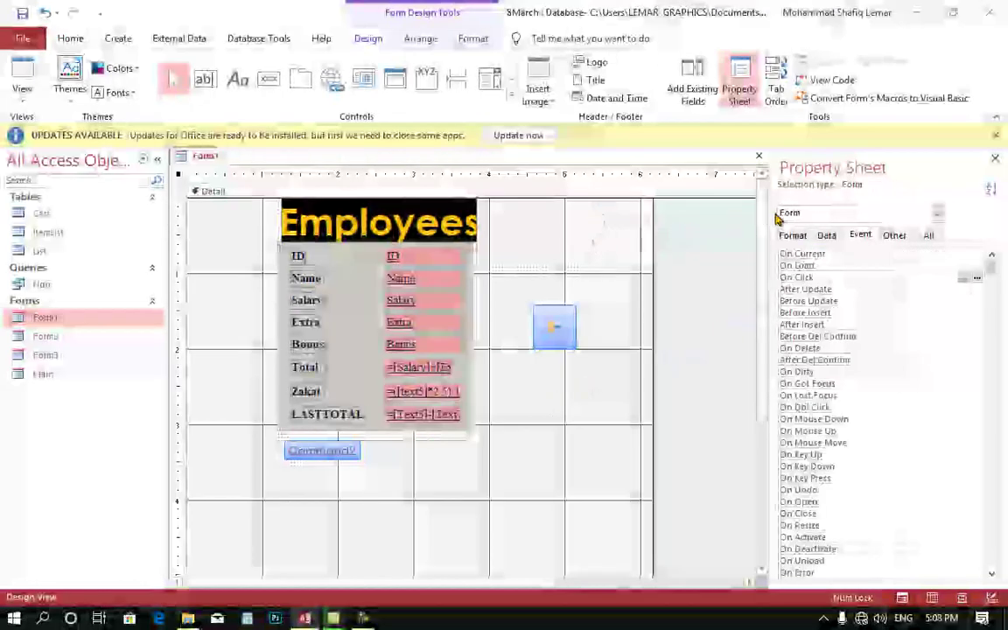
pyautogui.click(853, 302)
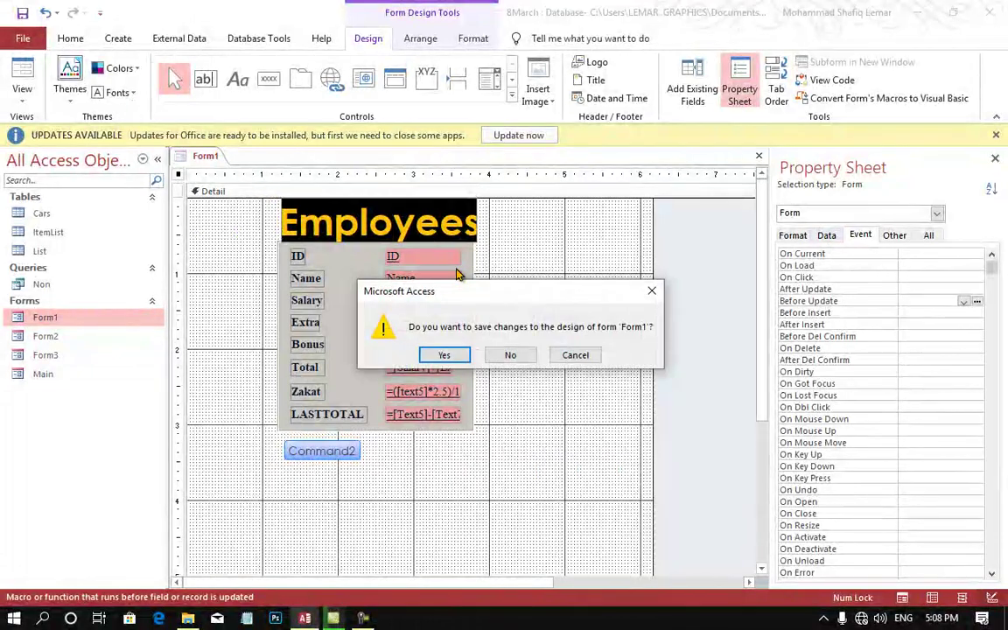
pyautogui.click(516, 356)
# Create a new blank form in Form Design and save it as '3rd'.
pyautogui.click(118, 40)
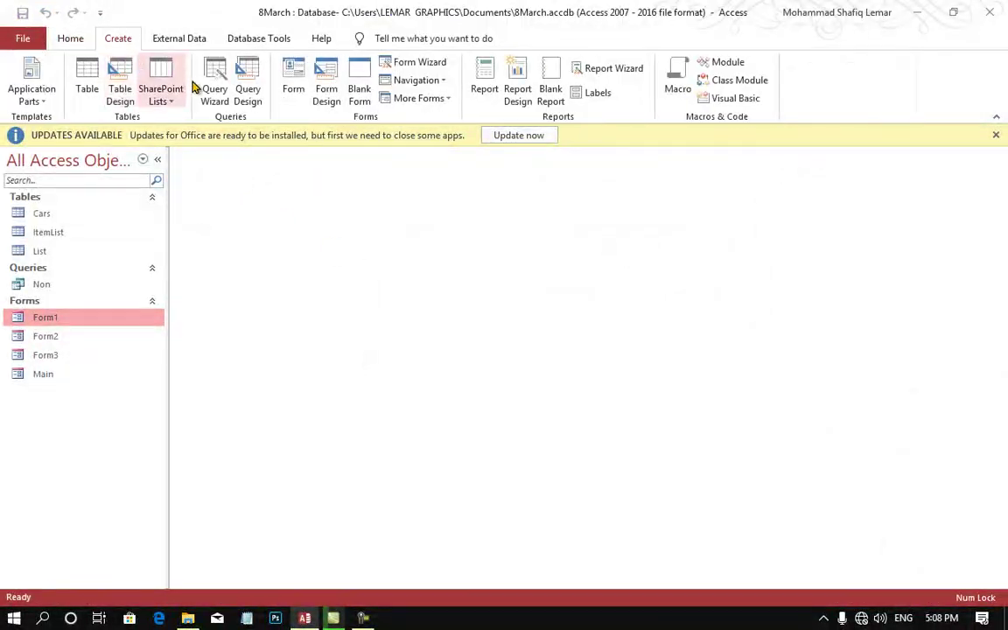
pyautogui.click(327, 94)
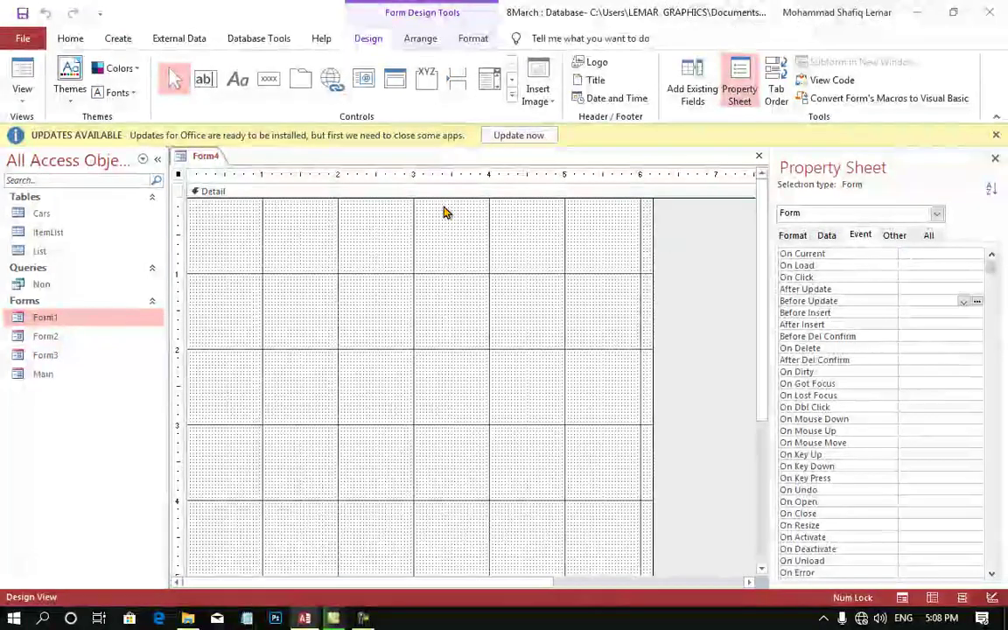
pyautogui.hotkey('ctrl', 's')
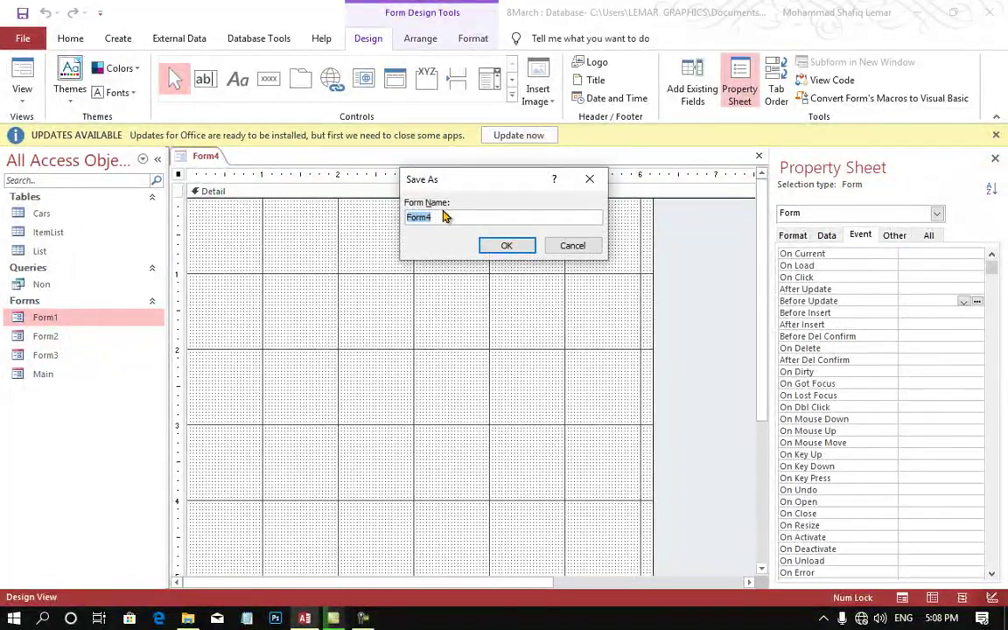
pyautogui.write('3rd')
pyautogui.press('Return')
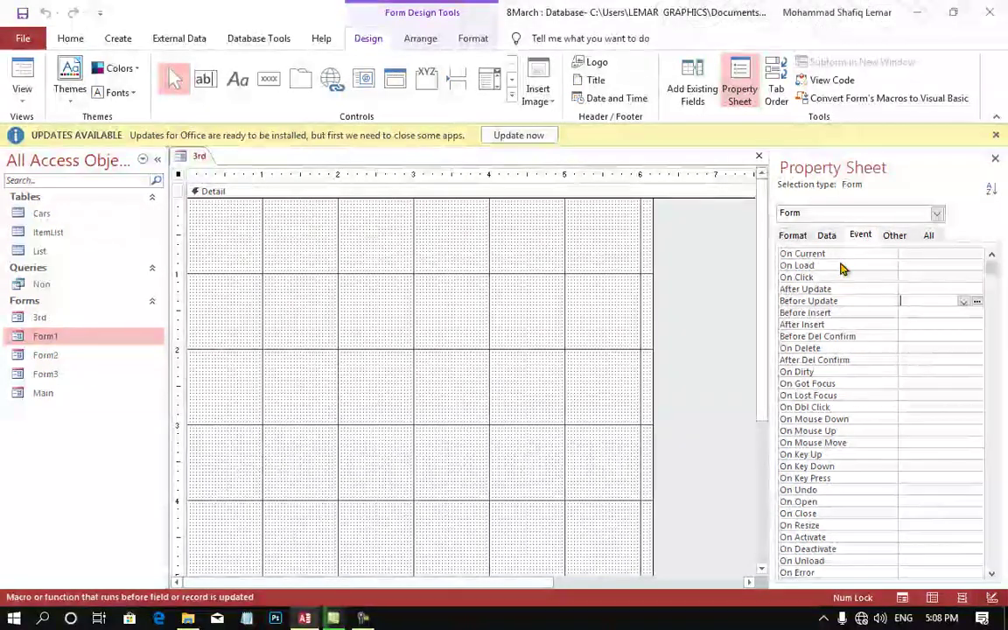
# Give form 3rd a Form_Open procedure with msgbox "Welcome!" and return to Access.
pyautogui.click(845, 279)
pyautogui.click(846, 290)
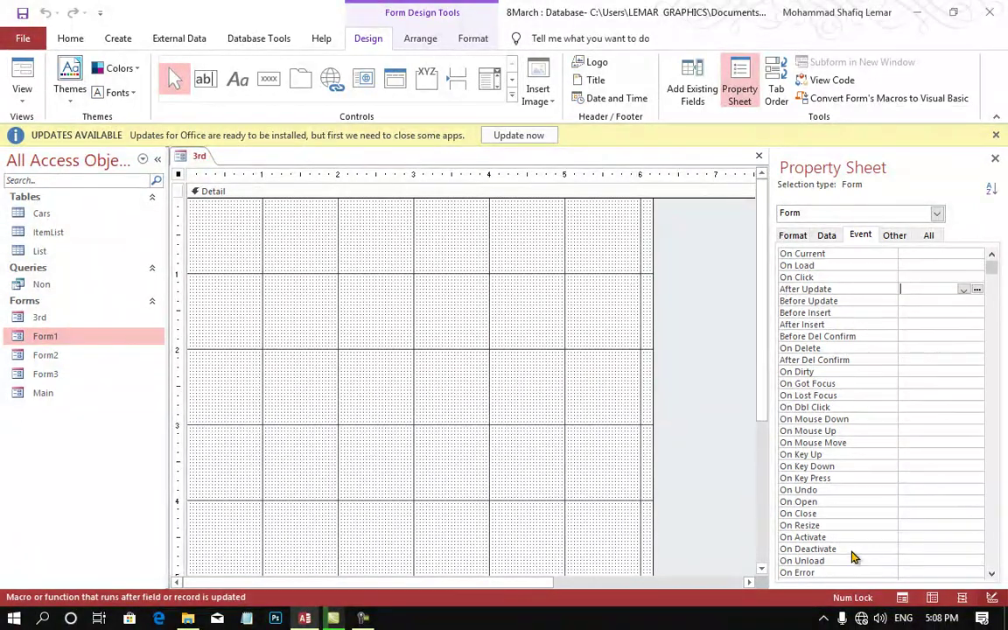
pyautogui.click(840, 502)
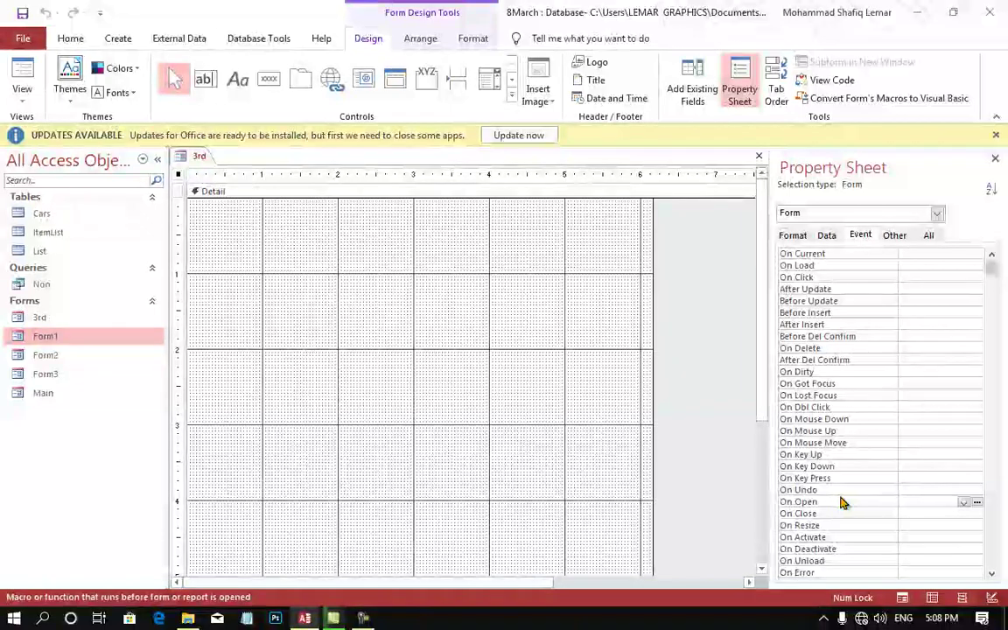
pyautogui.click(976, 502)
pyautogui.doubleClick(470, 183)
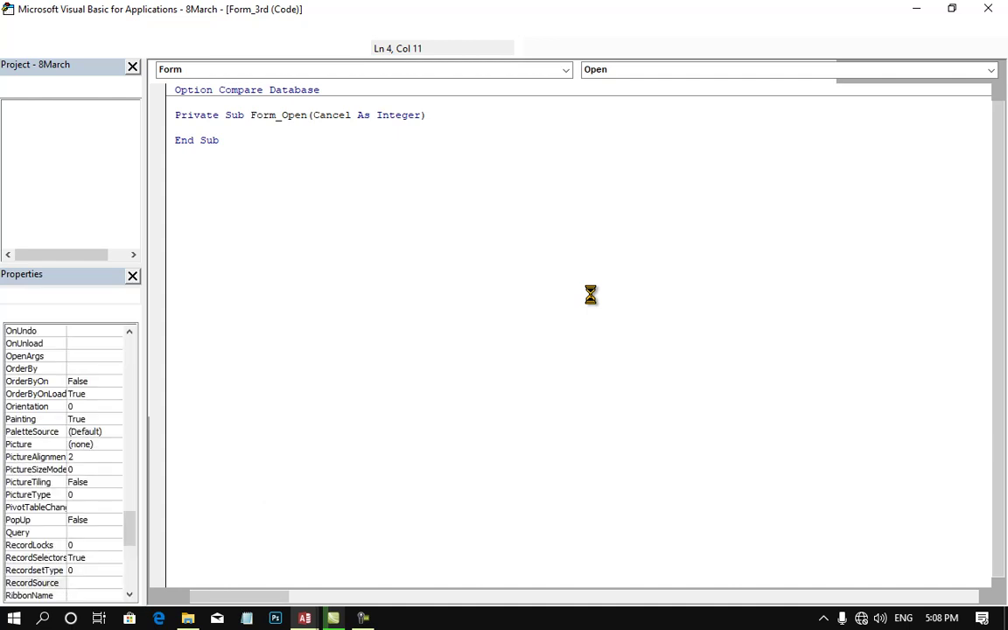
pyautogui.write('msgbox "Welcome')
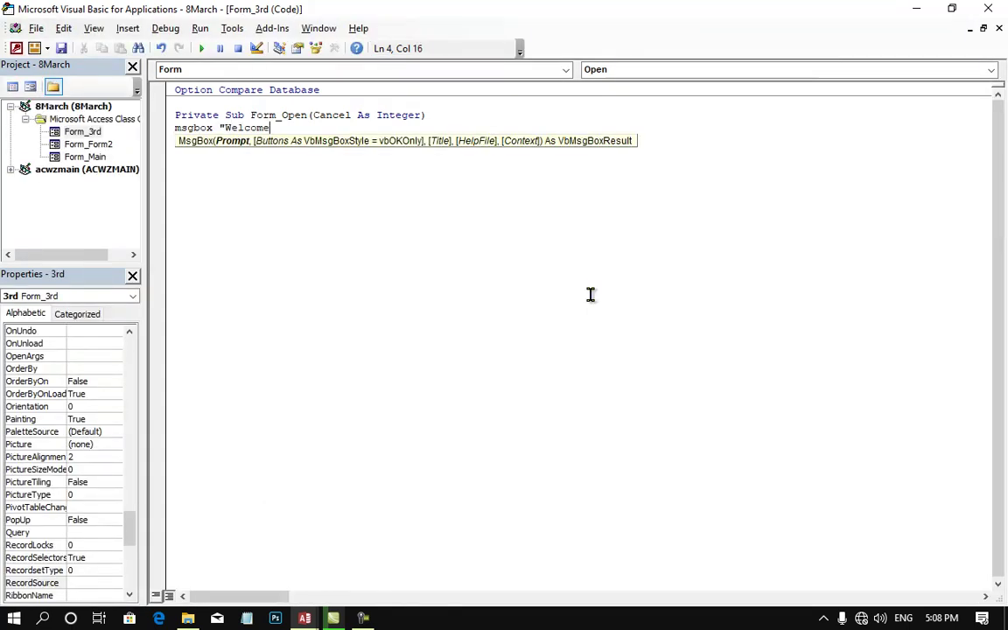
pyautogui.write('!"')
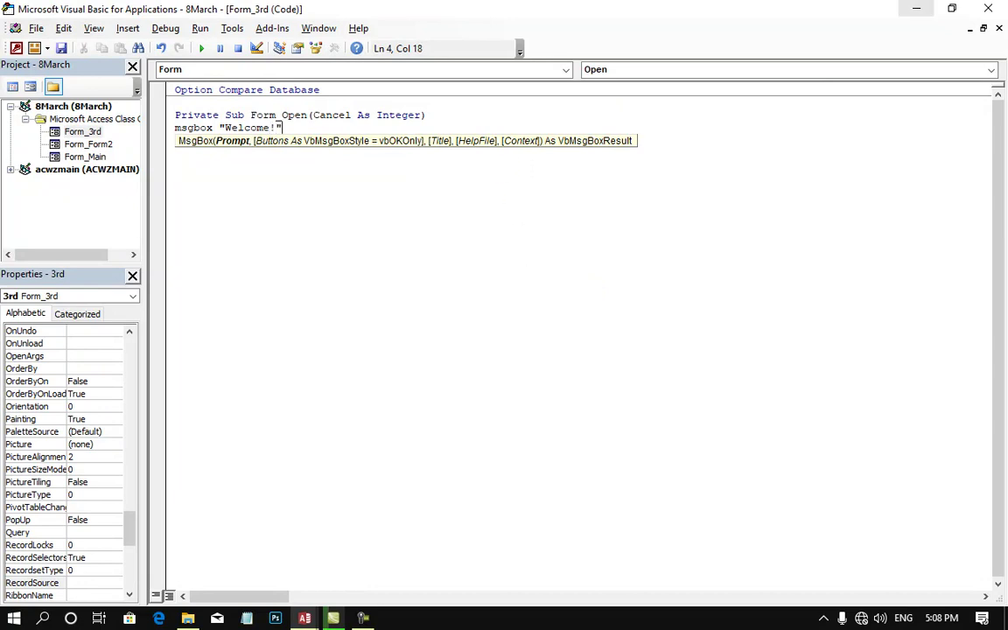
pyautogui.click(916, 9)
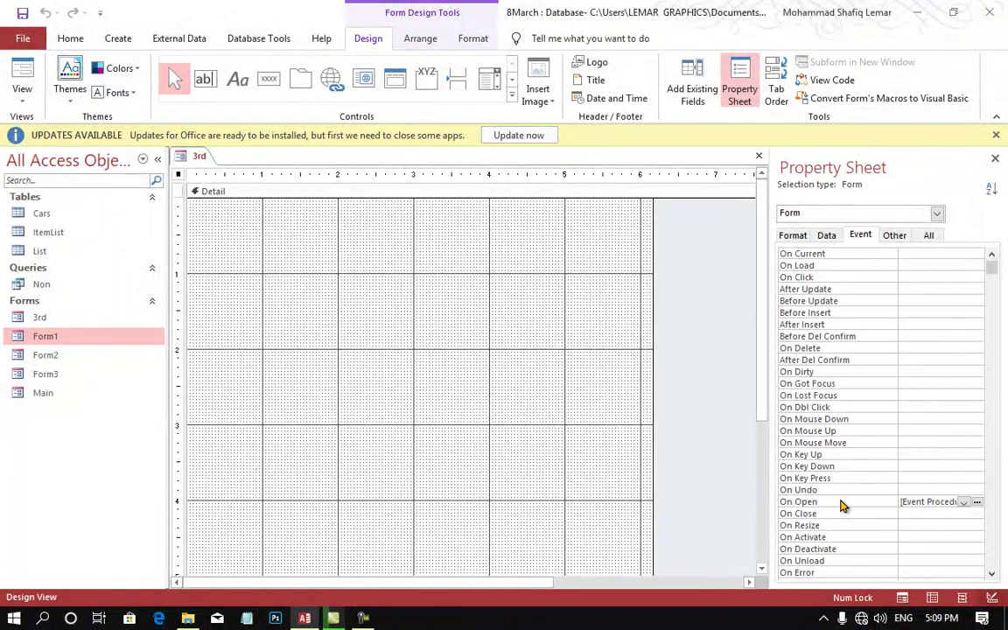
# Add a Form_Close procedure to form 3rd reading msbox "GoodBye!" and return to Access.
pyautogui.click(889, 513)
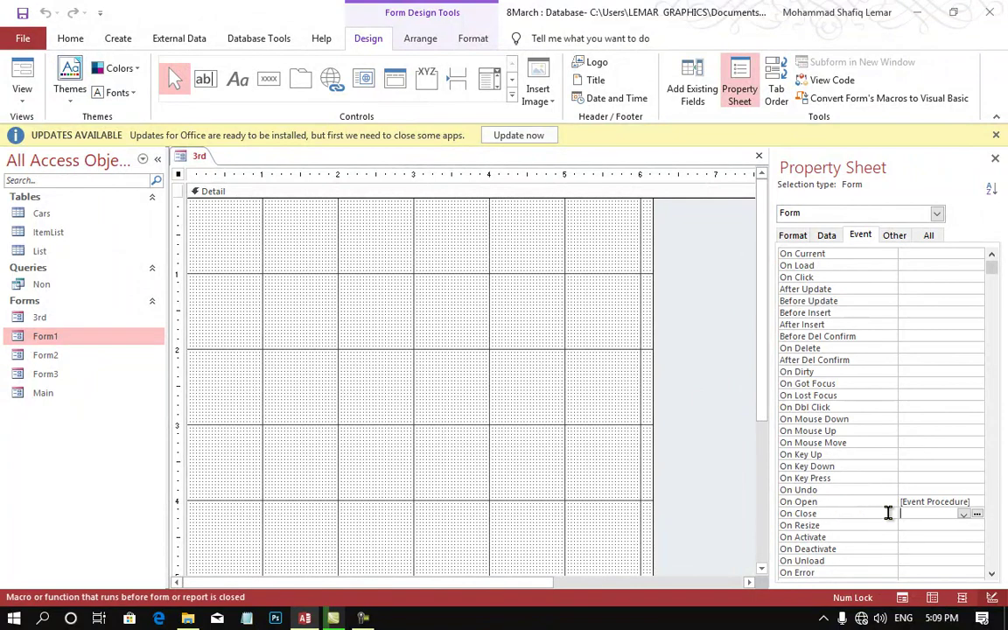
pyautogui.click(976, 514)
pyautogui.doubleClick(500, 182)
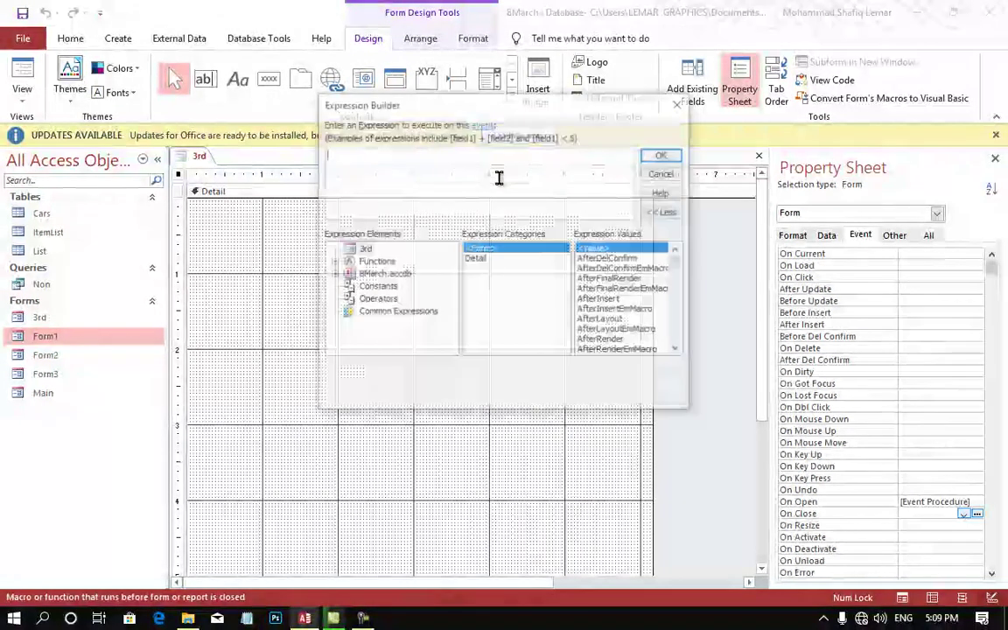
pyautogui.click(679, 104)
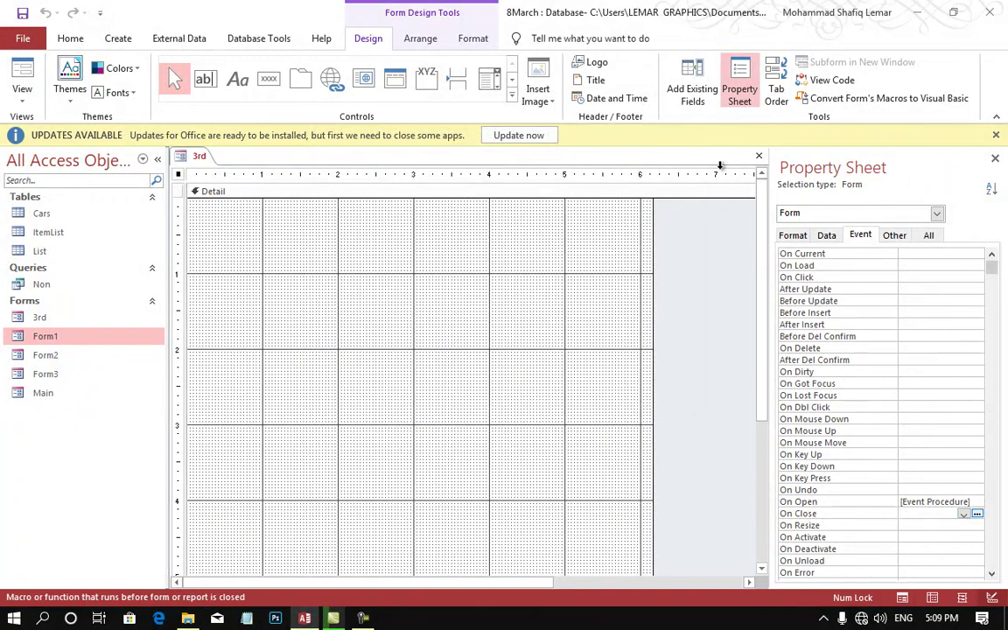
pyautogui.click(978, 514)
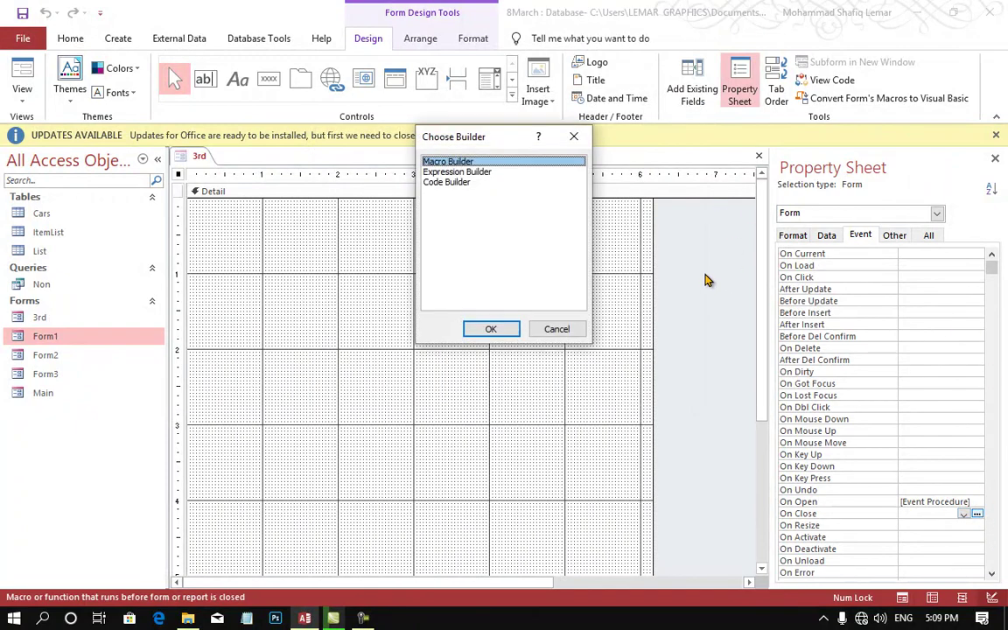
pyautogui.doubleClick(450, 181)
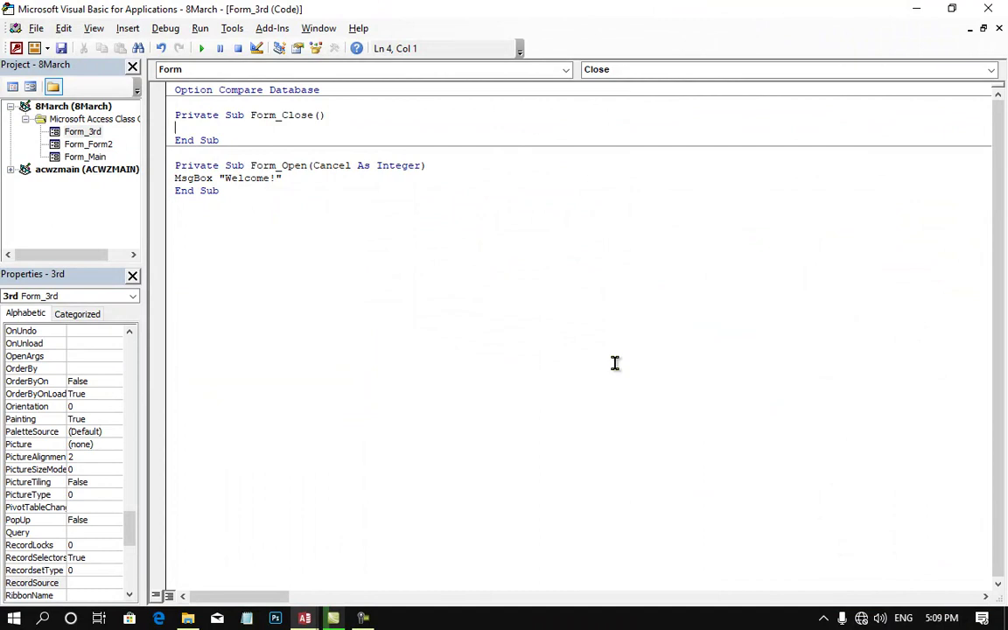
pyautogui.write('msbox  "')
pyautogui.write('GoodB')
pyautogui.write('ye!')
pyautogui.write('"')
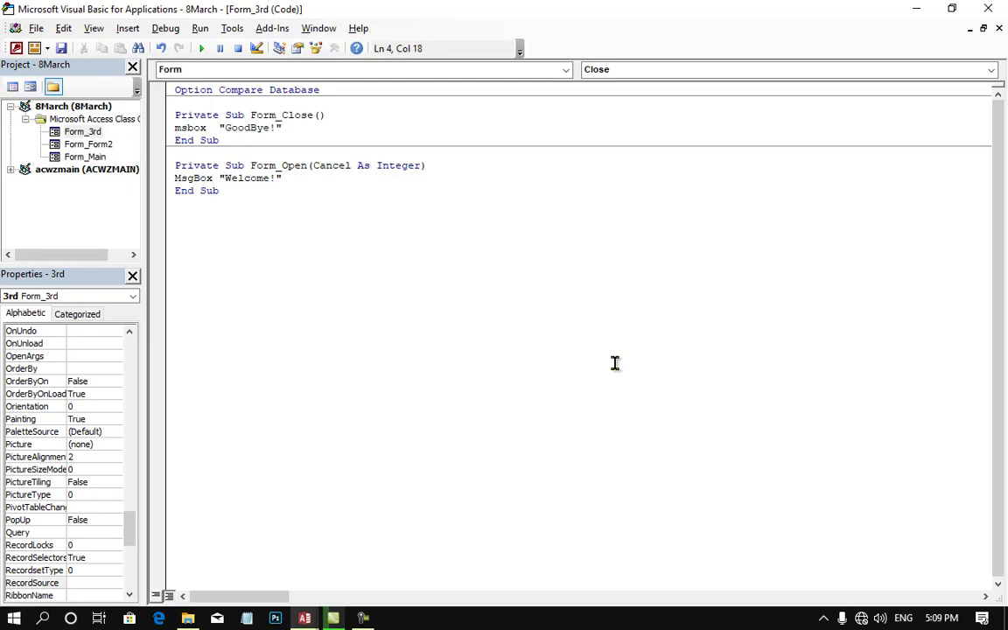
pyautogui.click(914, 9)
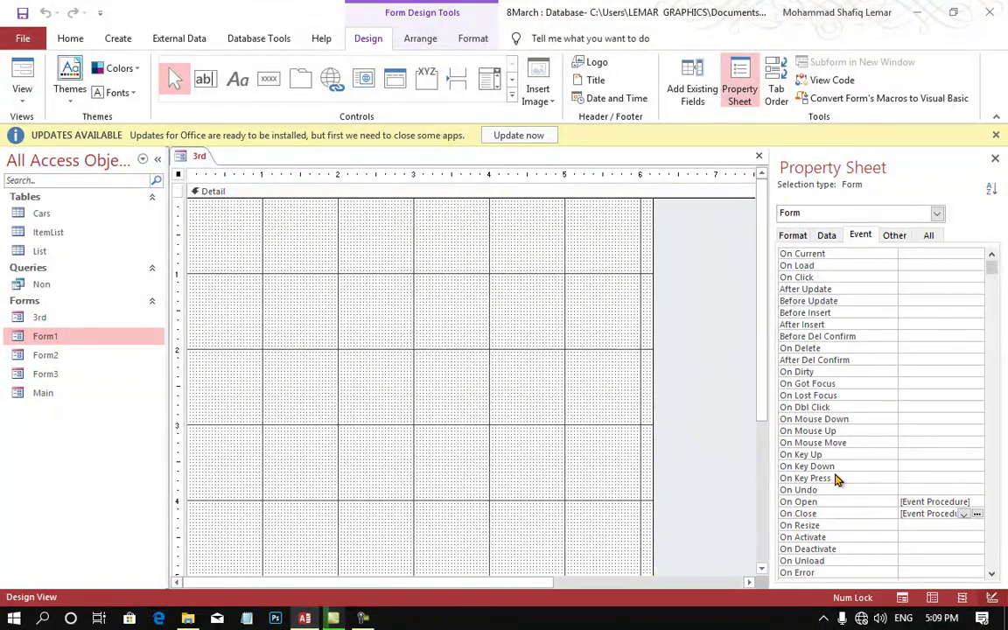
# Select the On Key Down event row, scroll the event list, and close the 3rd form's Design View.
pyautogui.click(846, 467)
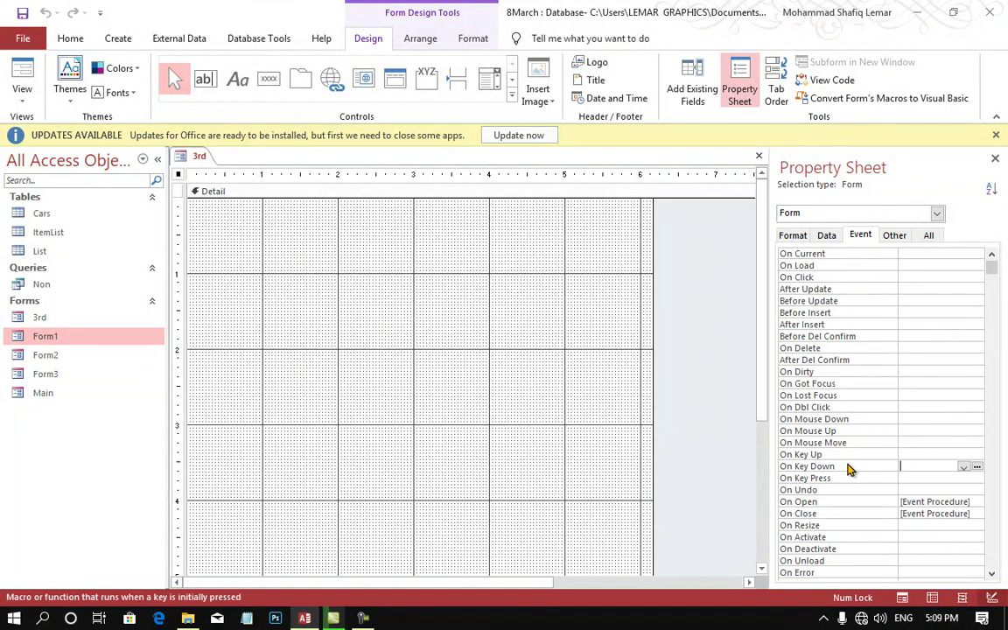
pyautogui.scroll(-1, 848, 485)
pyautogui.scroll(-1, 850, 513)
pyautogui.scroll(-1, 850, 529)
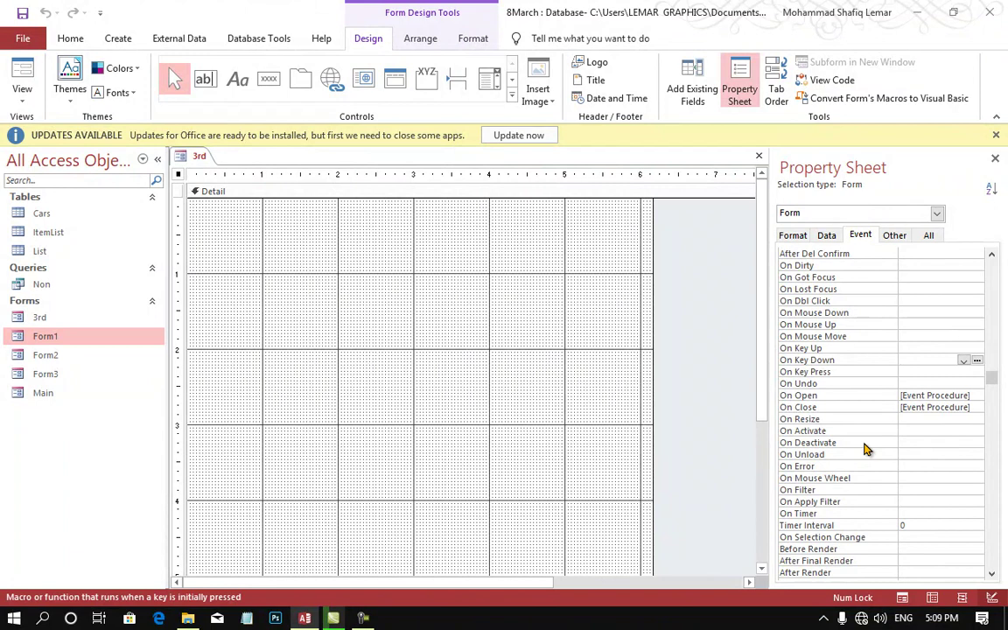
pyautogui.press('F5')
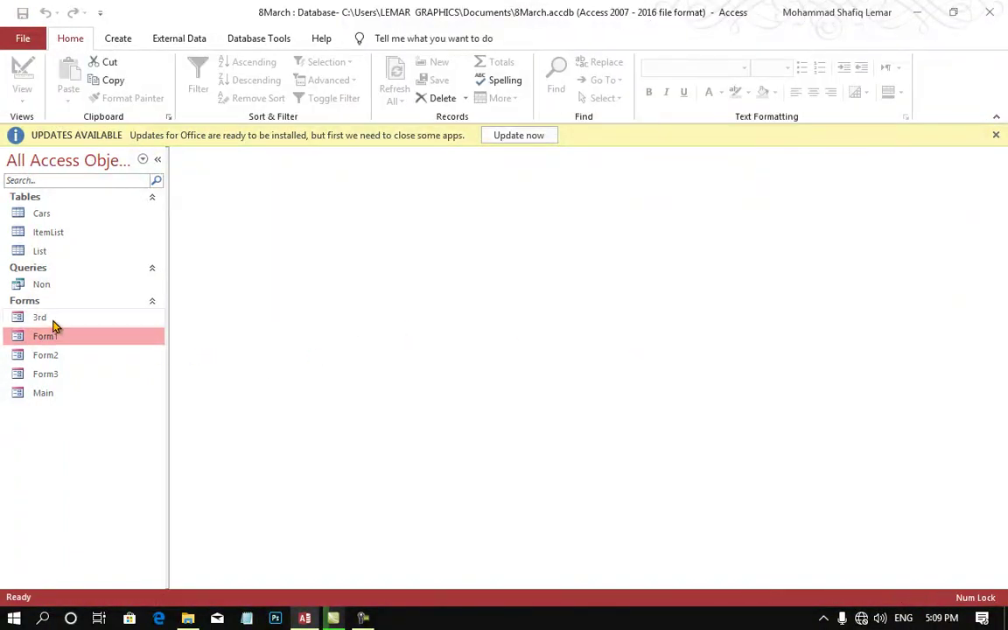
# Open the 3rd form in Form view and acknowledge its Welcome! message box.
pyautogui.click(53, 320)
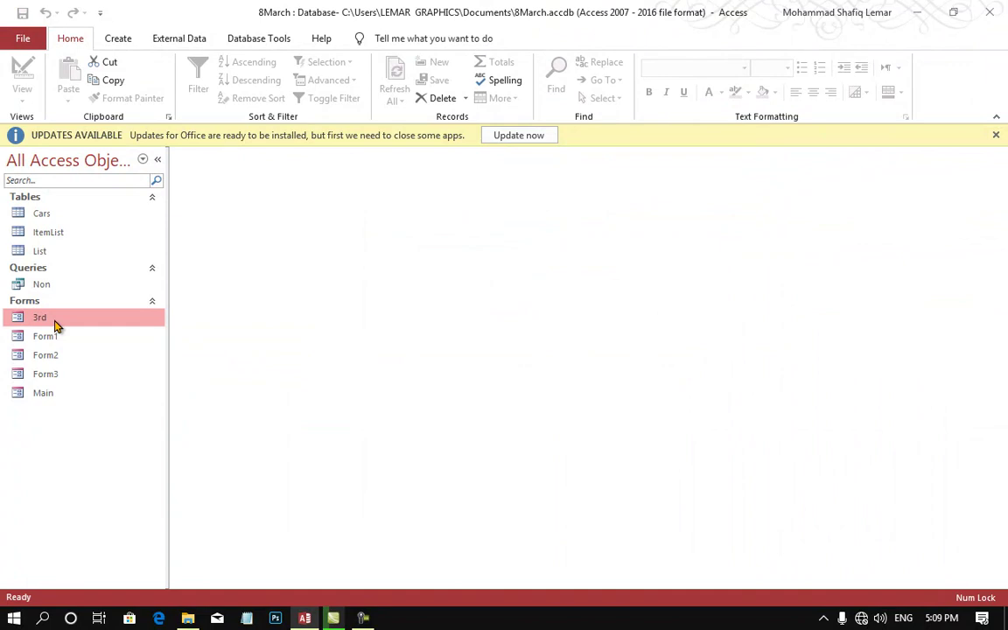
pyautogui.doubleClick(52, 318)
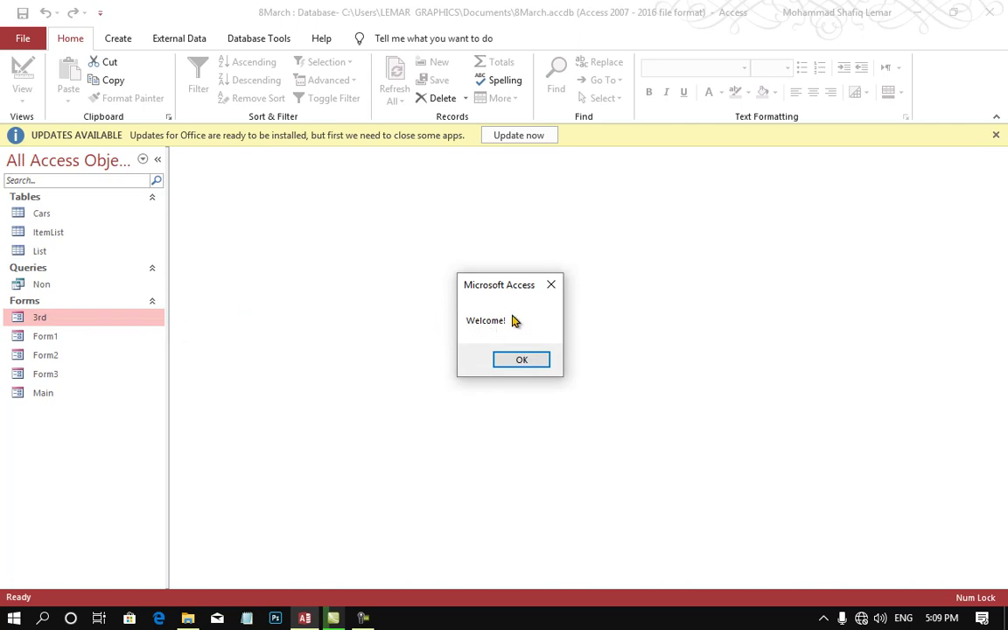
pyautogui.click(514, 364)
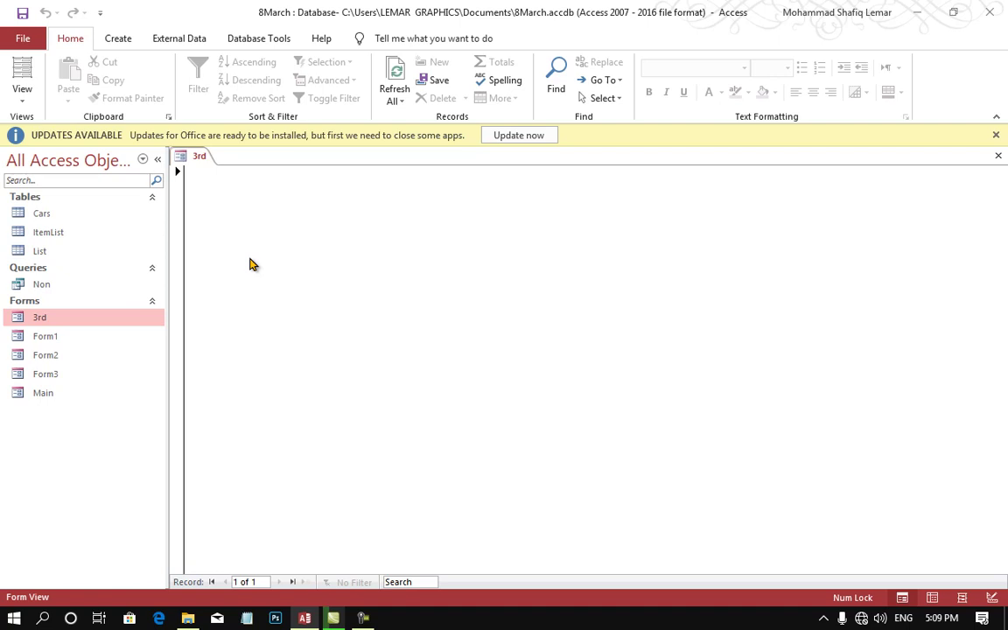
# Close the form, then fix the compile error by changing msbox to msgbox and resume execution.
pyautogui.click(997, 155)
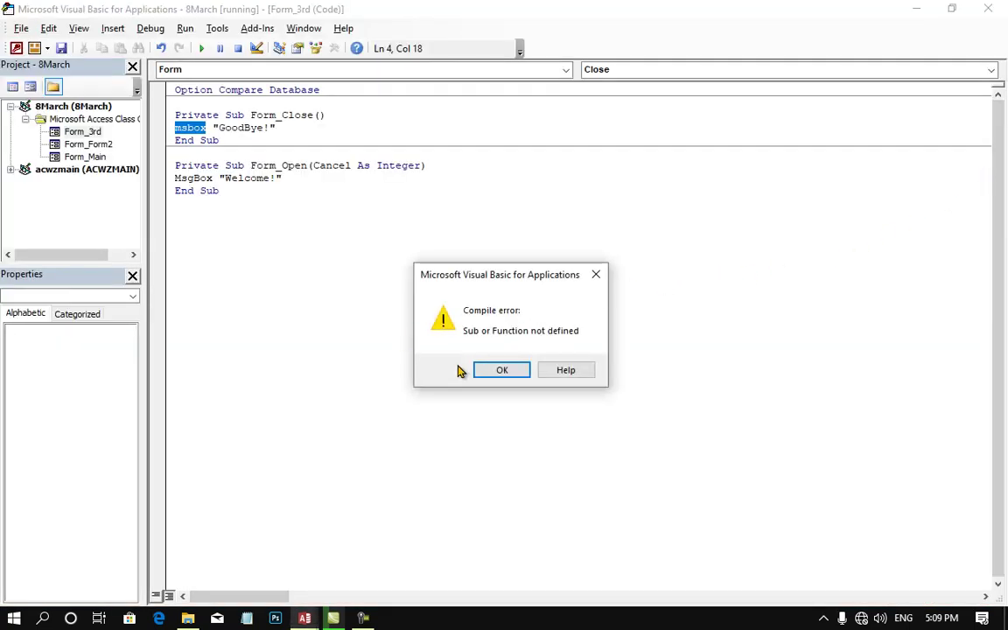
pyautogui.click(488, 373)
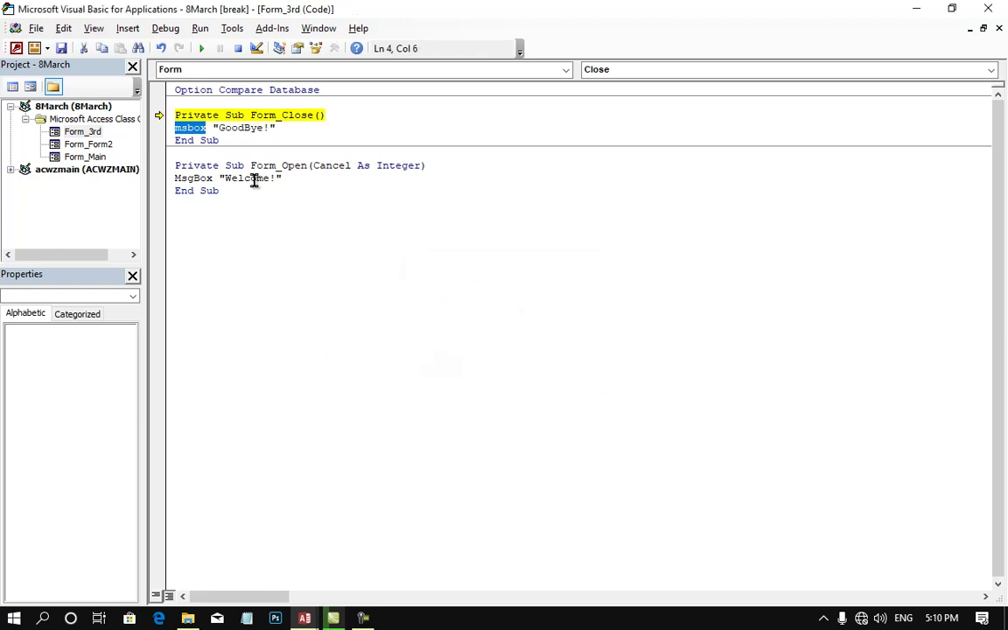
pyautogui.click(219, 127)
pyautogui.click(186, 127)
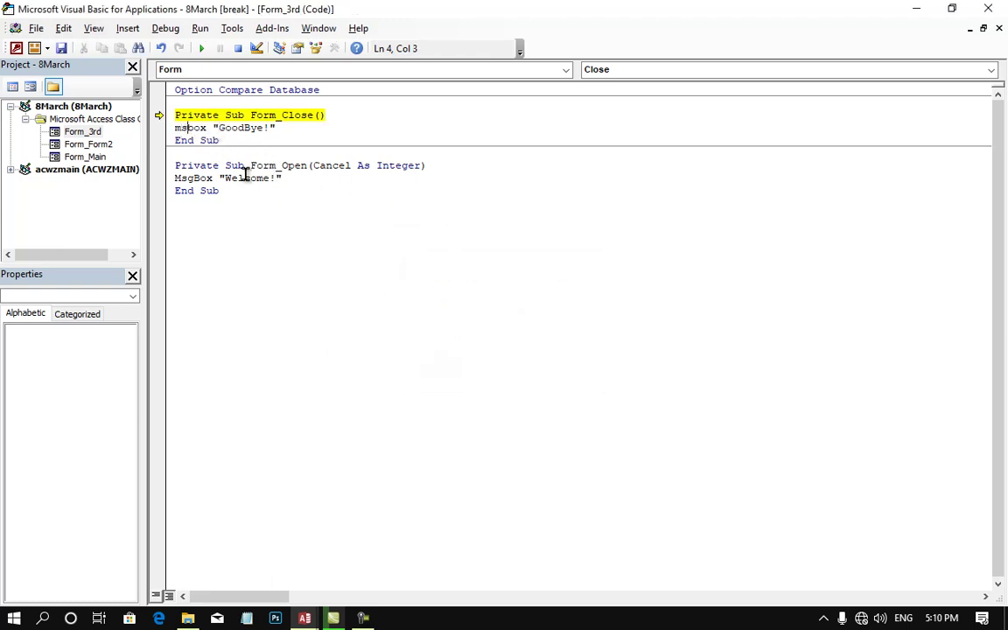
pyautogui.write('g')
pyautogui.press('End')
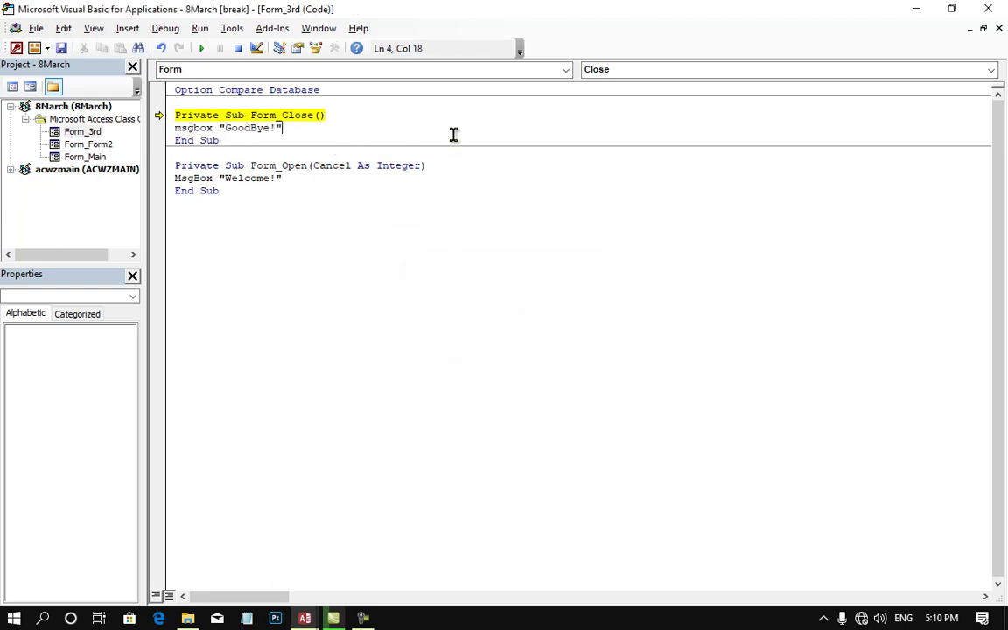
pyautogui.click(200, 48)
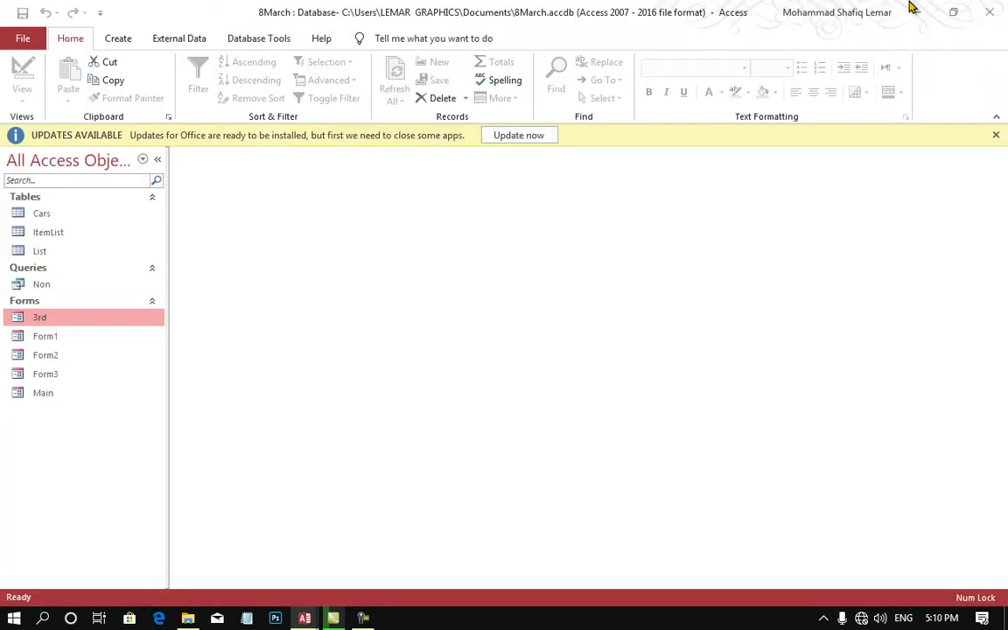
# Reopen the 3rd form from the Forms list and dismiss its Welcome! greeting.
pyautogui.click(86, 302)
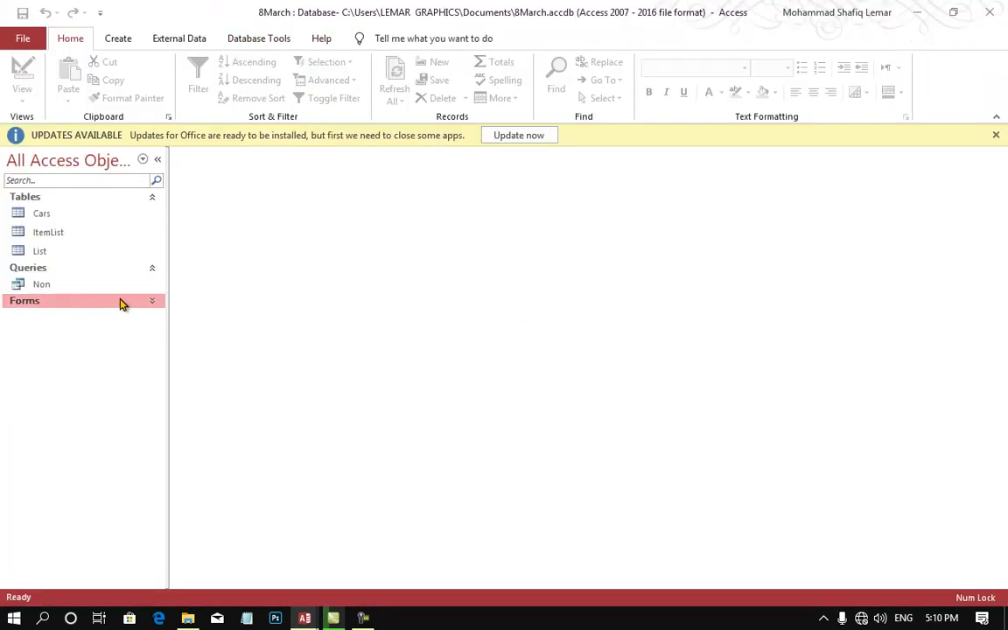
pyautogui.click(152, 300)
pyautogui.click(98, 321)
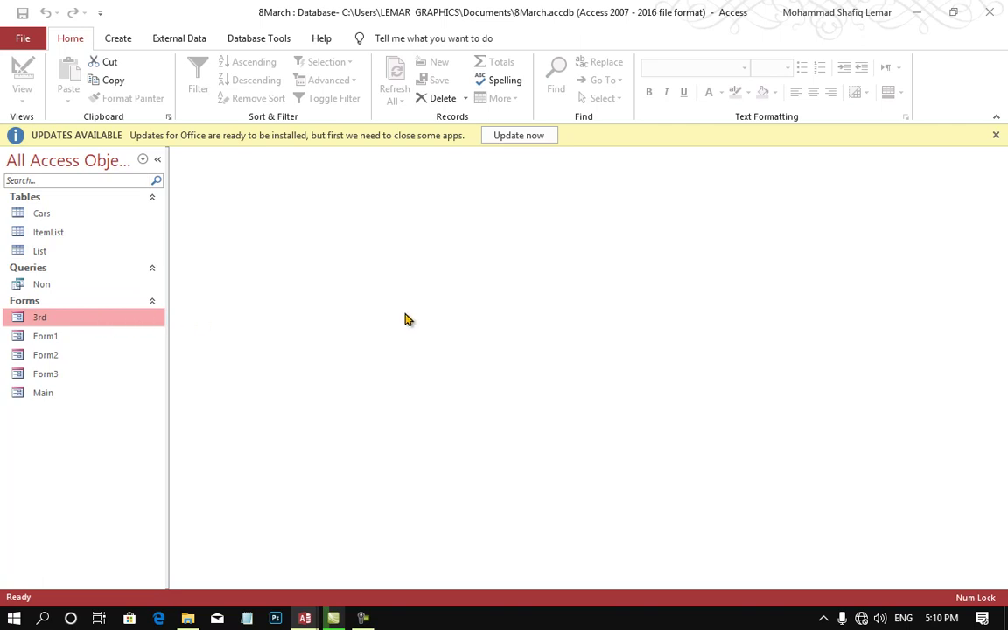
pyautogui.press('Return')
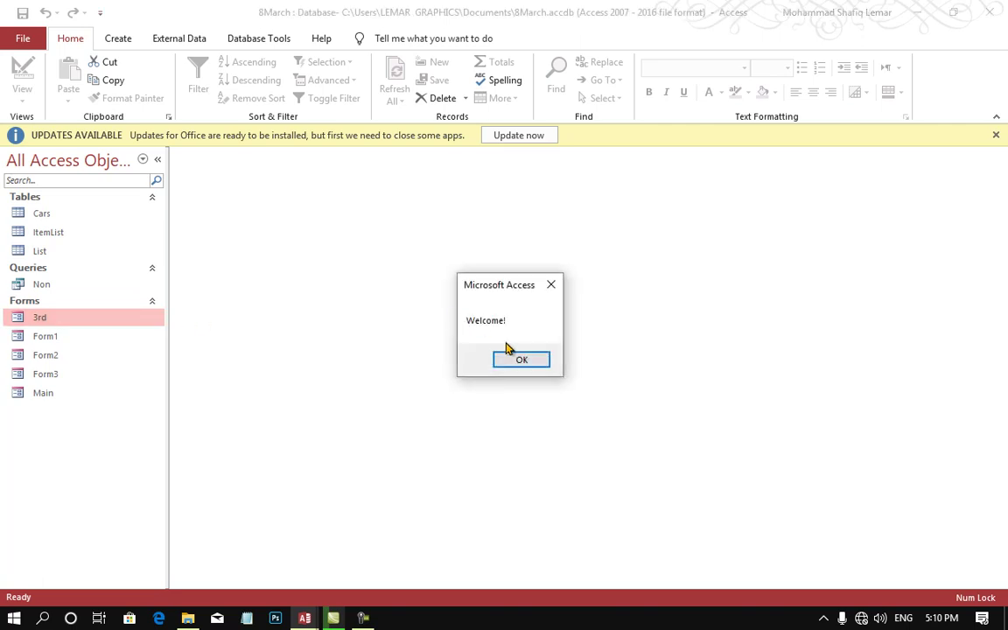
pyautogui.click(525, 358)
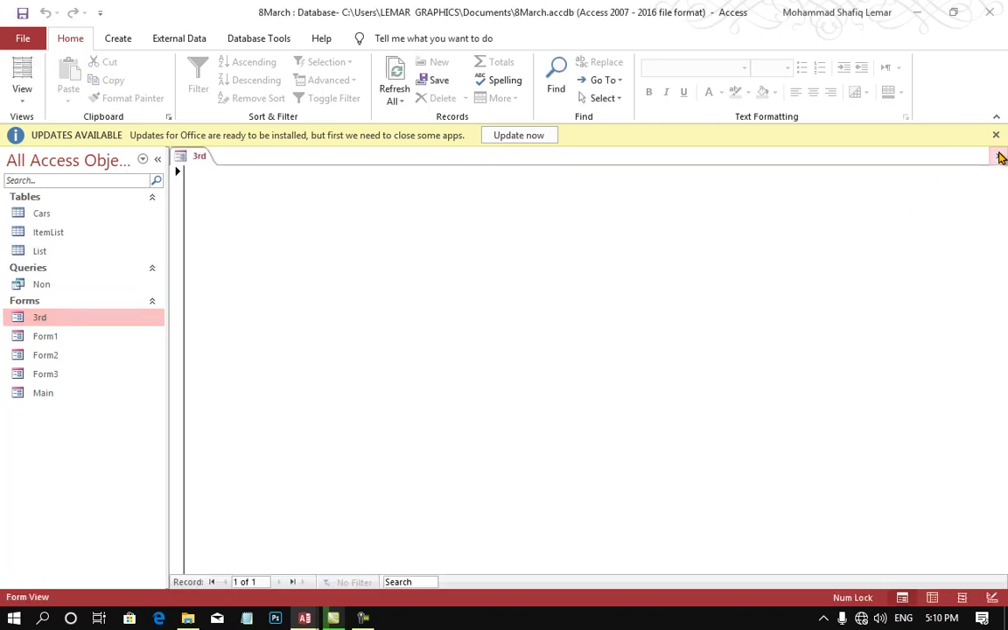
# Close the form, correct msbox to MsgBox in the Close procedure, stop the debugger, and reopen 3rd.
pyautogui.click(997, 155)
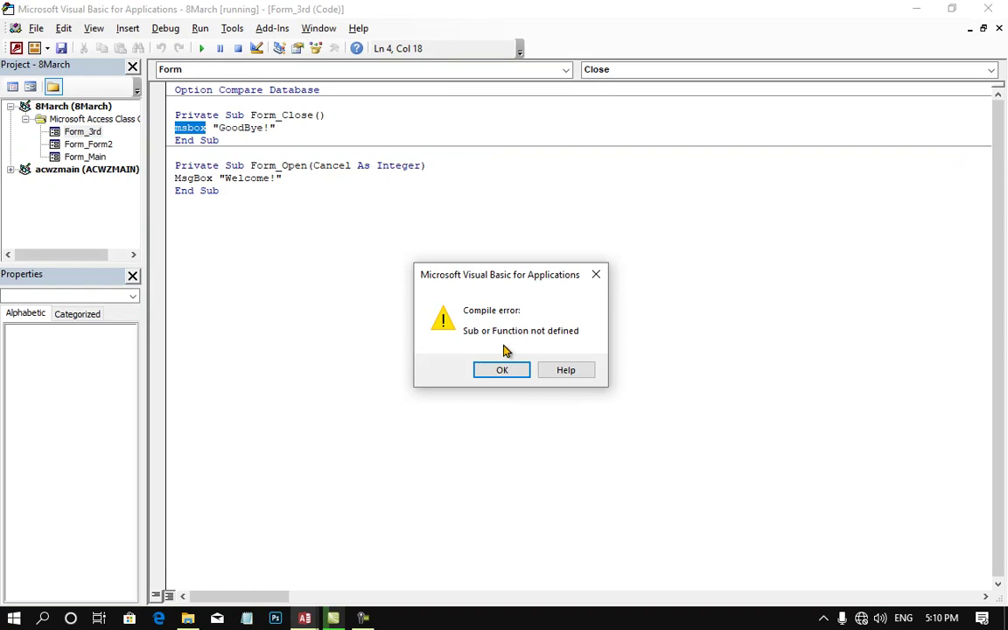
pyautogui.click(489, 371)
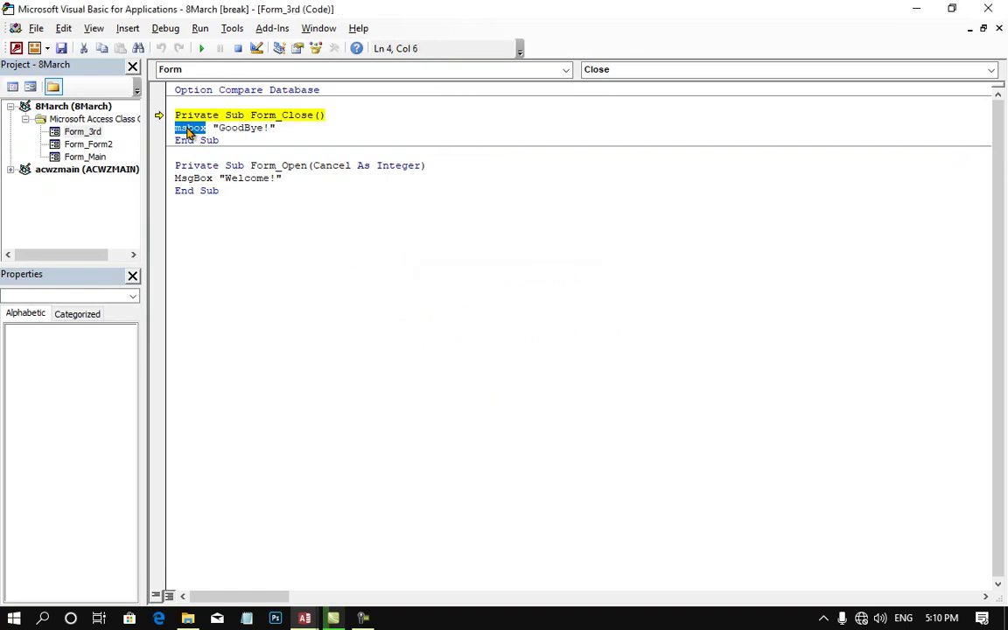
pyautogui.click(187, 128)
pyautogui.write('g')
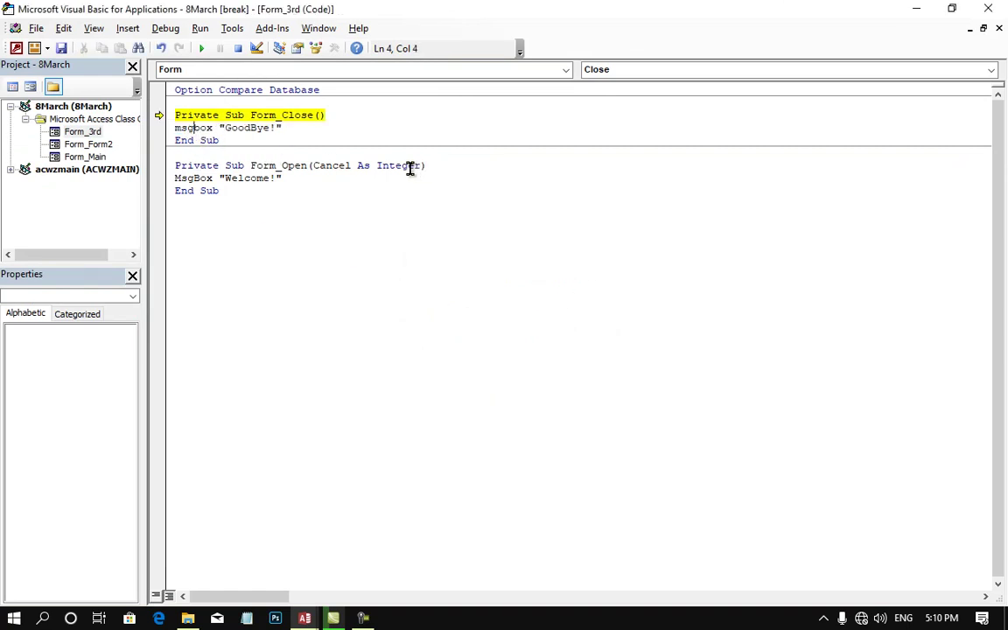
pyautogui.click(318, 128)
pyautogui.click(604, 94)
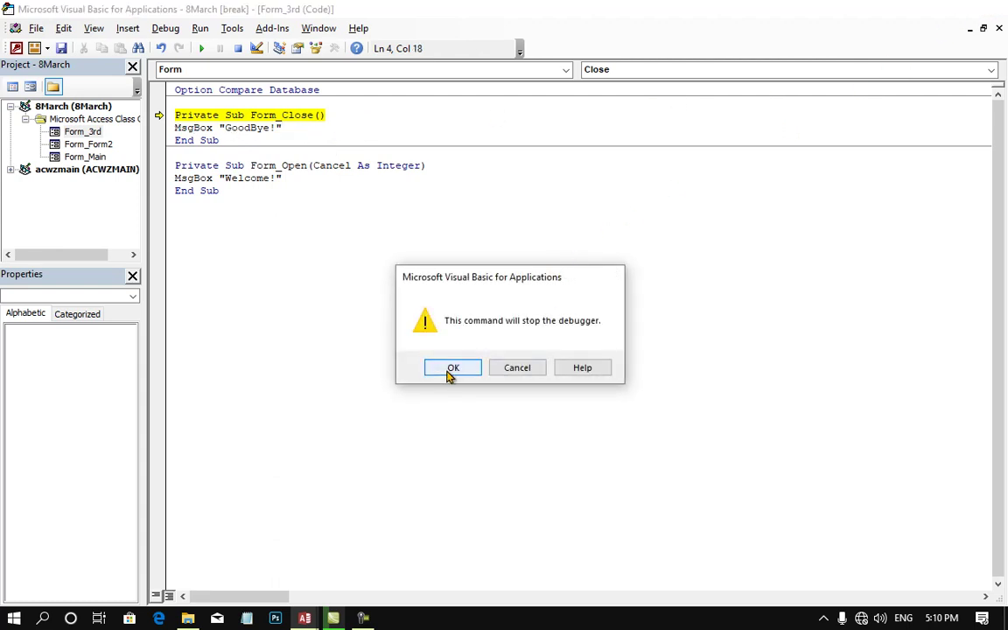
pyautogui.click(452, 367)
pyautogui.doubleClick(53, 319)
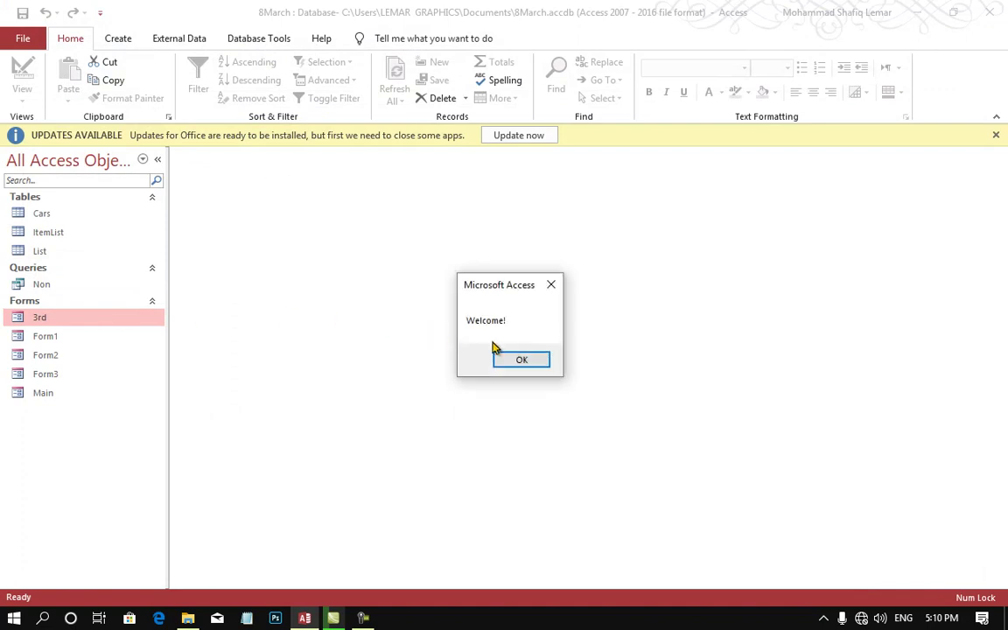
# Dismiss Welcome!, close the 3rd form, and acknowledge the GoodBye! message without errors.
pyautogui.click(525, 359)
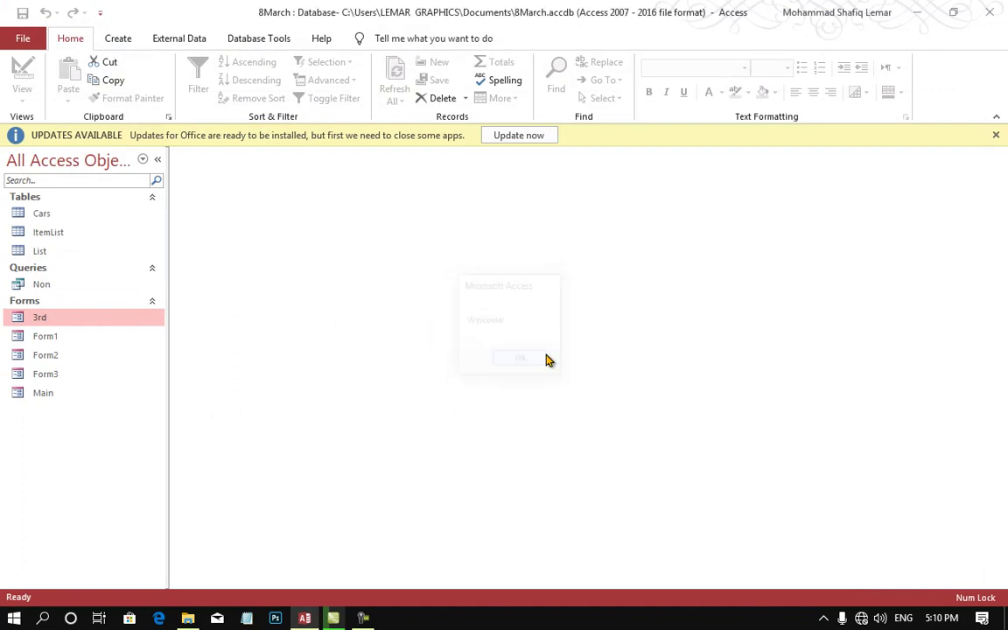
pyautogui.click(997, 156)
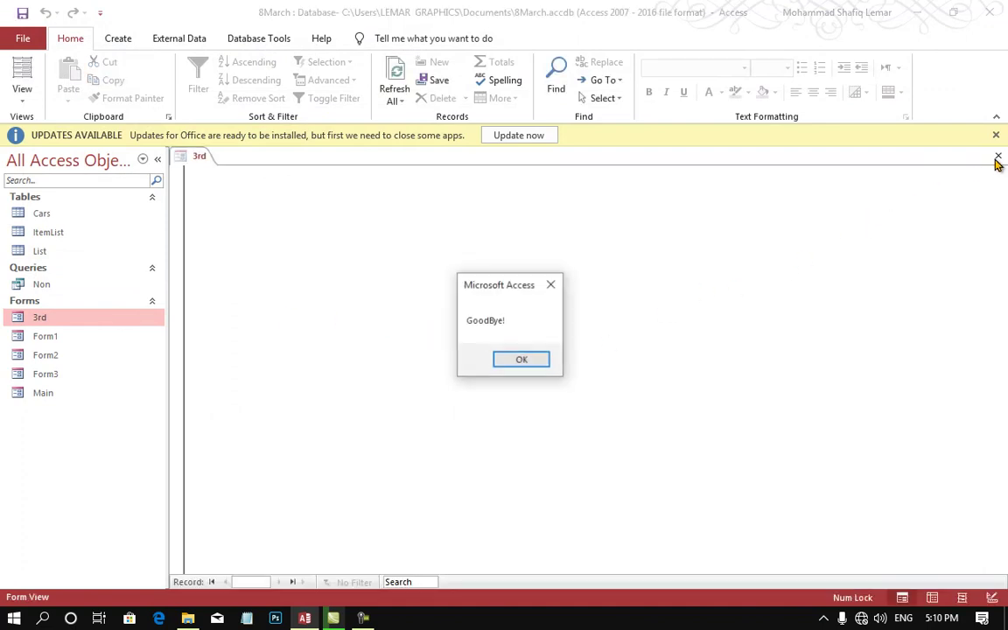
pyautogui.click(522, 361)
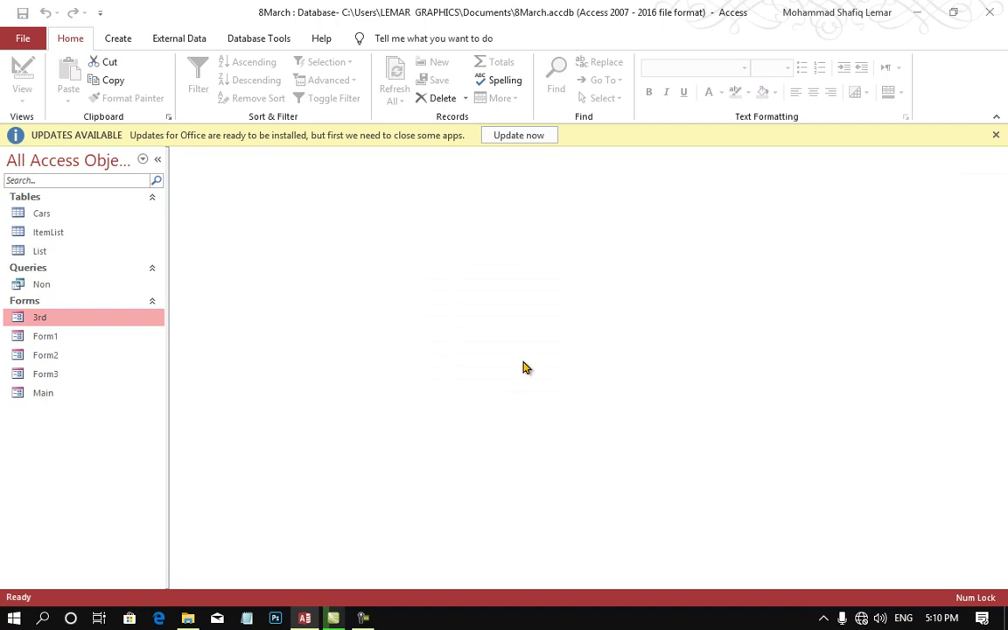